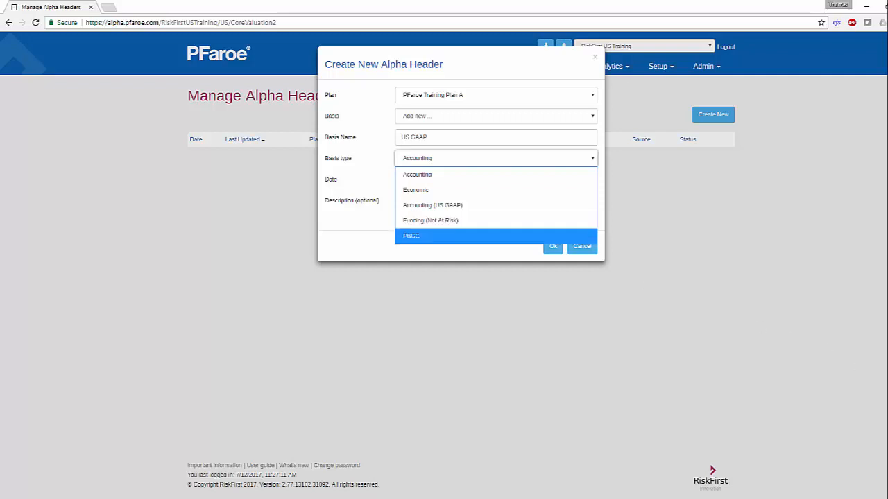
Step: Set the new alpha header's basis type to Accounting (US GAAP)
key("Escape")
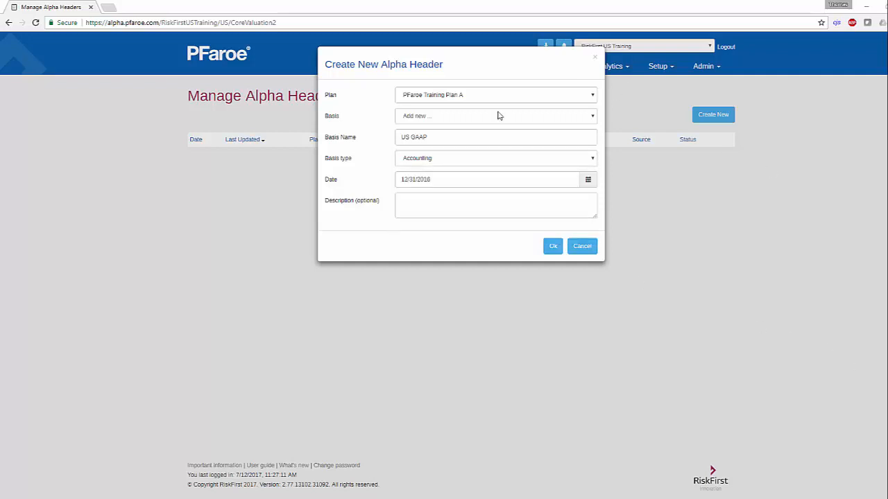
left_click(458, 160)
left_click(441, 205)
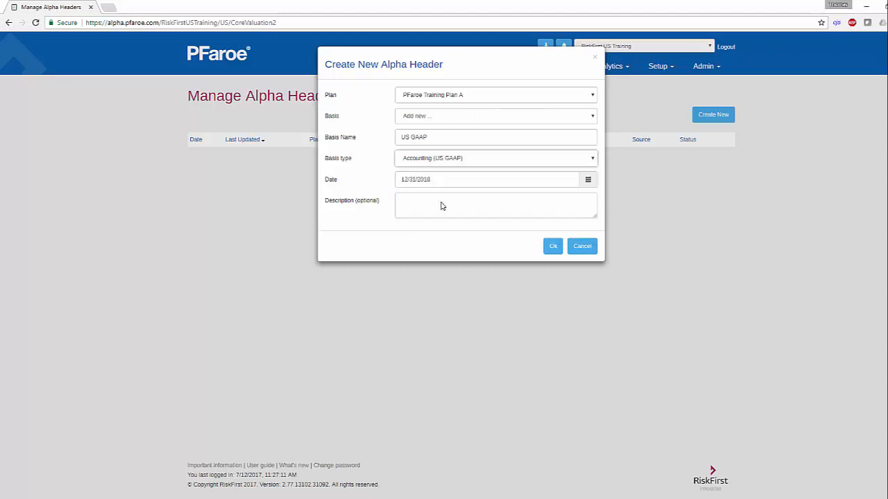
Step: Keep the header date 12/31/2016, enter the description "Year-End 2016 Accounting, Plan A" and create the header
left_click(440, 179)
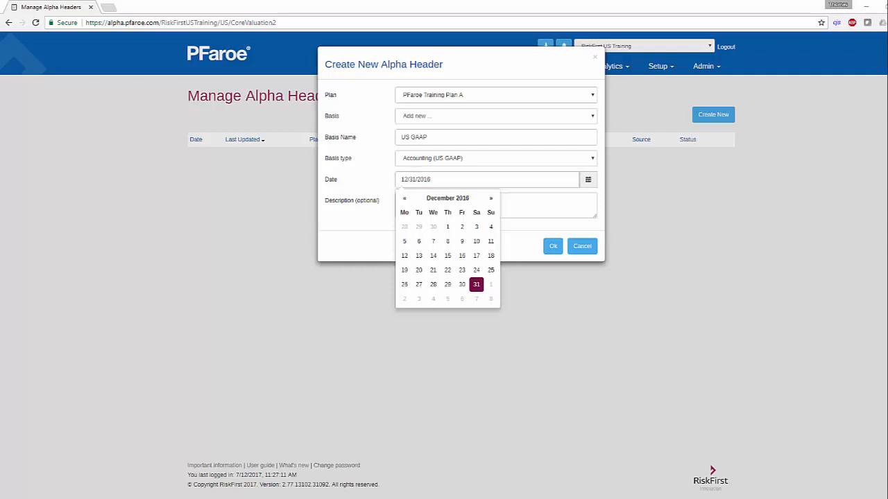
left_click(505, 204)
type("Year")
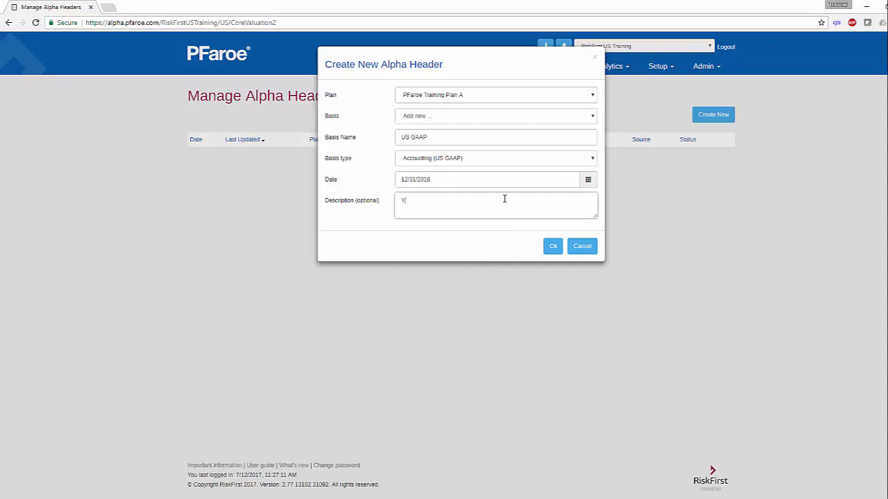
type("-End 2016 Accounting, Plan A")
left_click(552, 249)
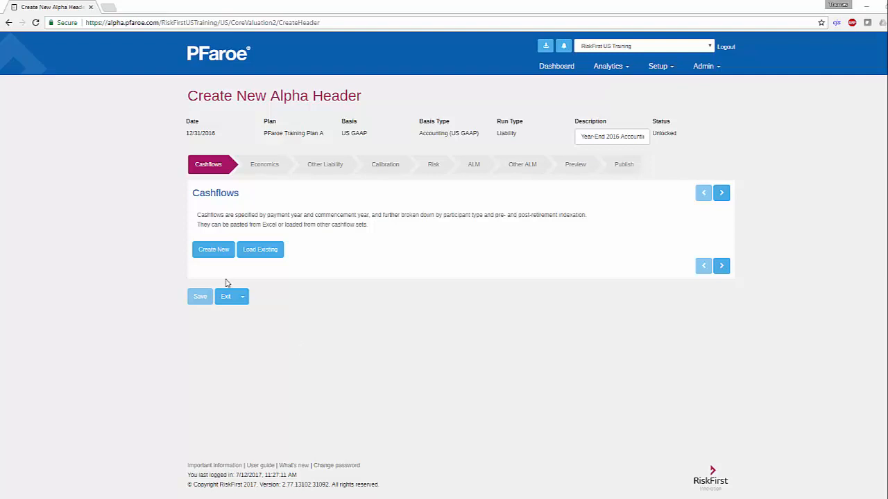
Step: Create a new cashflow set named "YE 2016 Accounting Cashflows - Plan A" with the description "Provided by Plan Actuary - Feb 2017"
left_click_drag(197, 215, 385, 228)
left_click(385, 228)
left_click(226, 256)
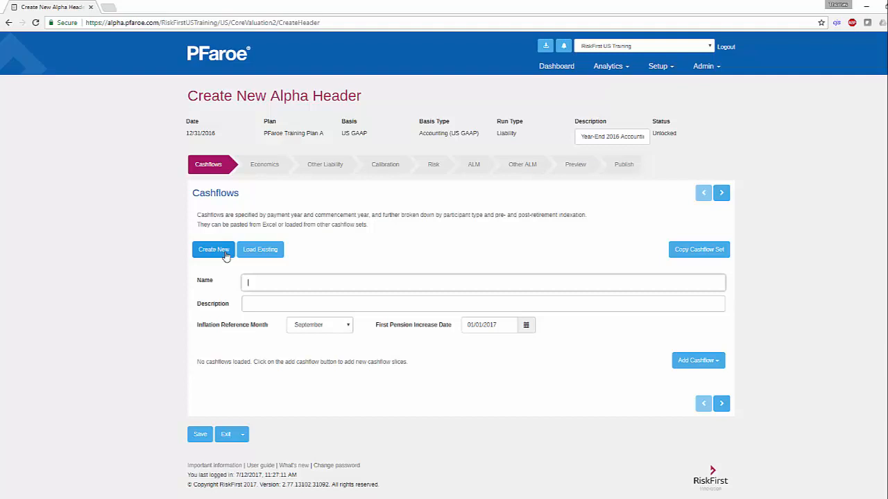
type("YE 2016 Accounting Cashflows - Plan A")
key("Tab")
type("Provided by Plan Actuary - Feb 2017")
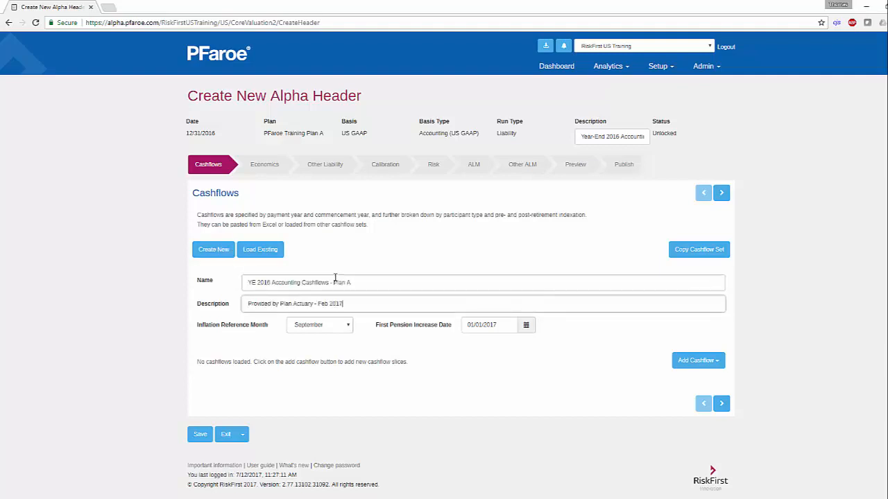
Step: Start adding a cashflow by pasting from Excel, with Active as the participant type
left_click(698, 360)
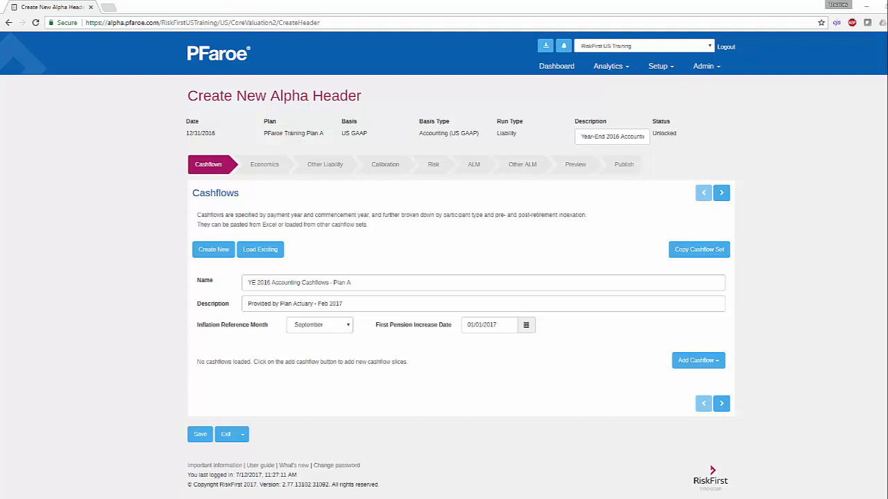
left_click(717, 365)
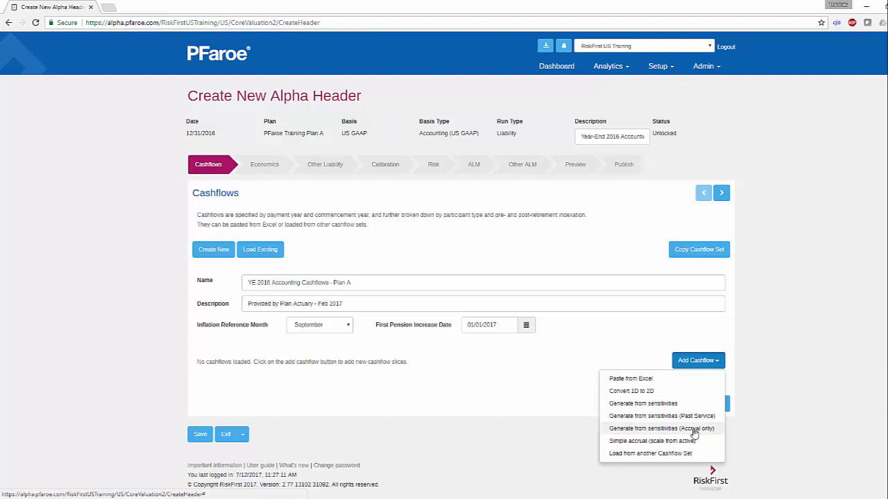
left_click(685, 380)
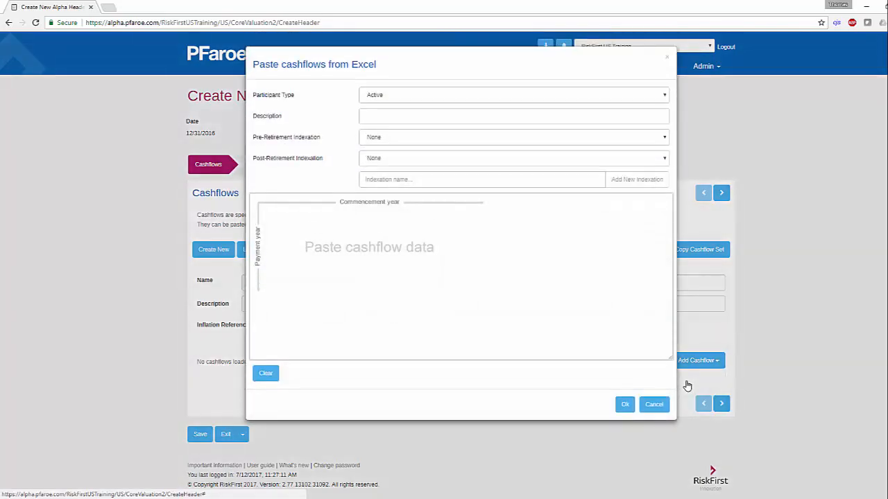
left_click(487, 102)
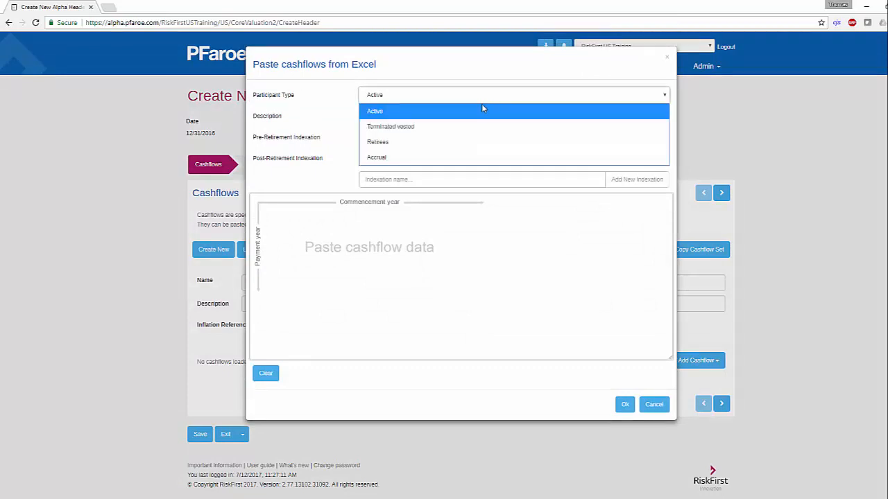
left_click(484, 110)
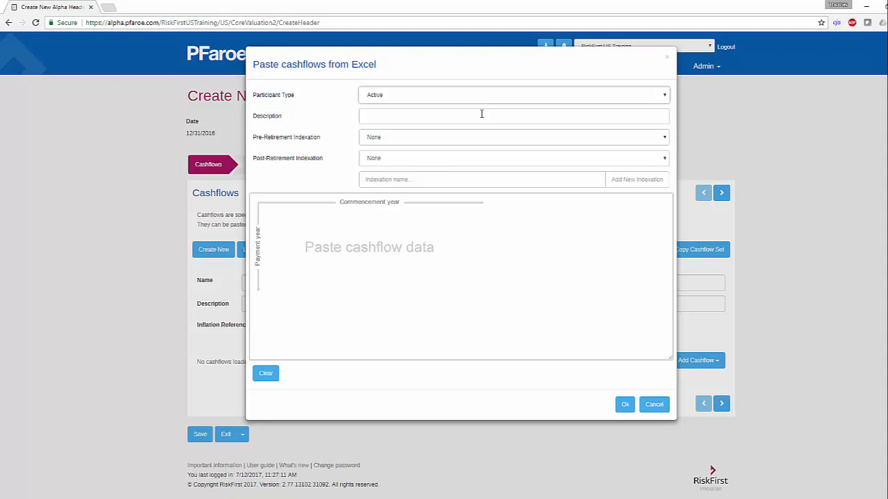
Step: Keep pre- and post-retirement indexation at None, paste the copied active cashflow data and add it to the set
left_click(420, 138)
left_click(414, 151)
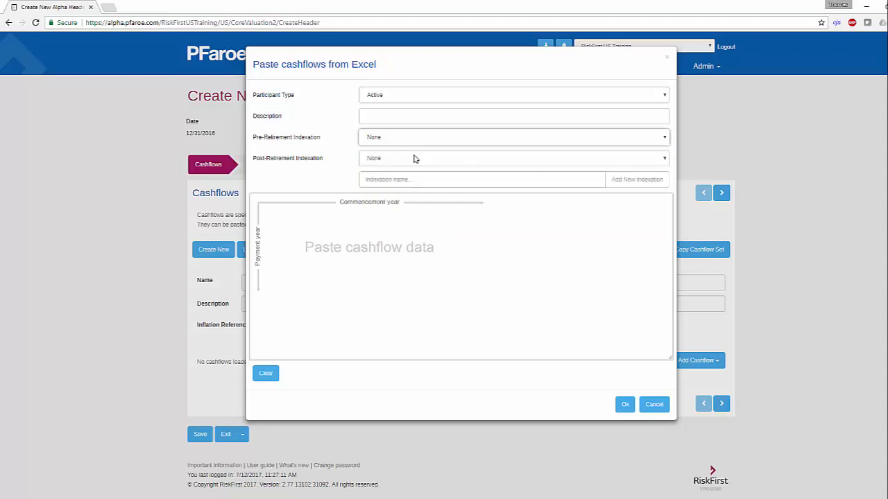
left_click(414, 158)
left_click(416, 173)
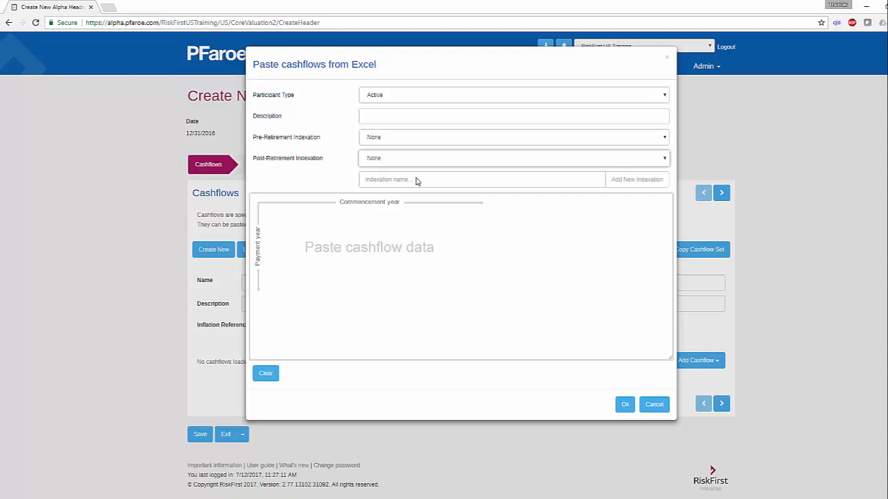
left_click(408, 138)
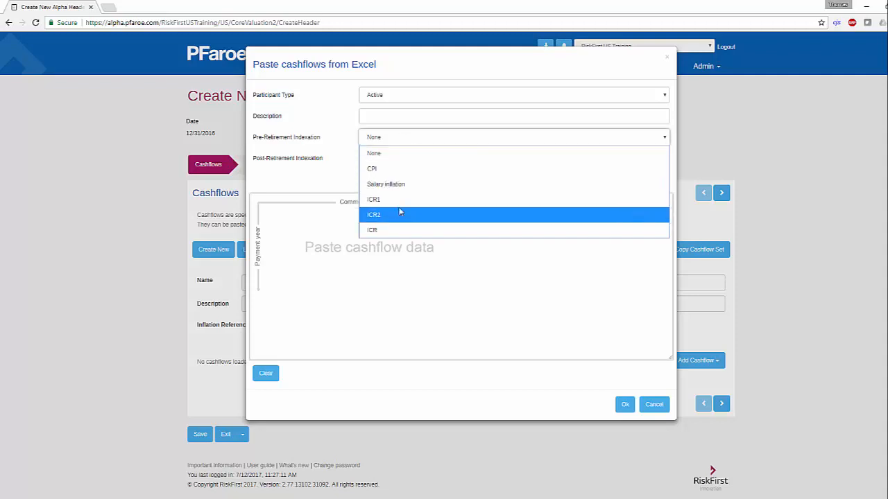
left_click(404, 139)
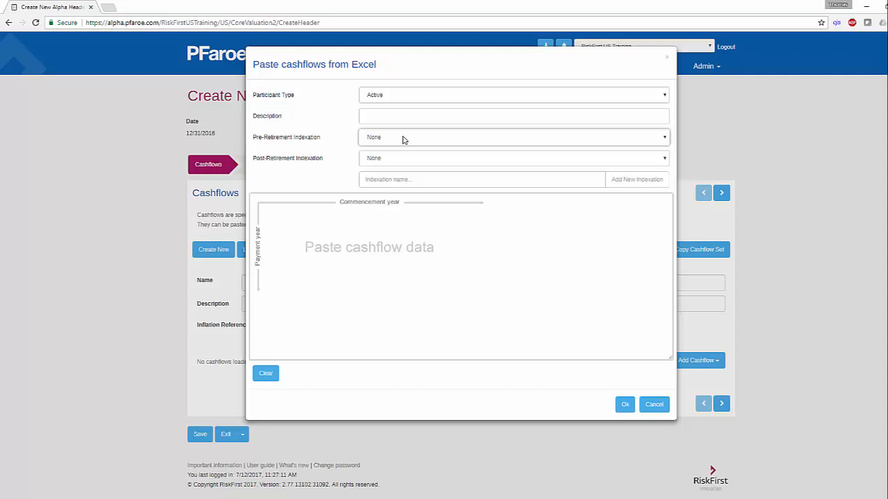
left_click(487, 224)
key("ctrl+v")
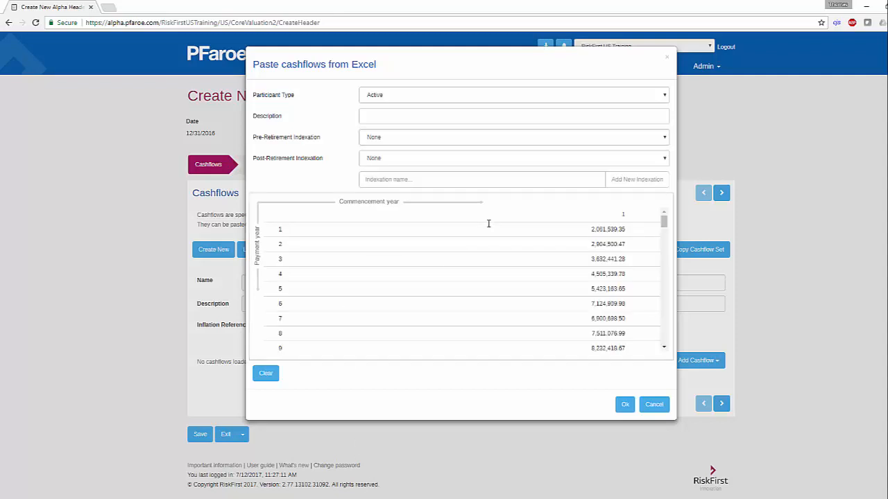
left_click(623, 405)
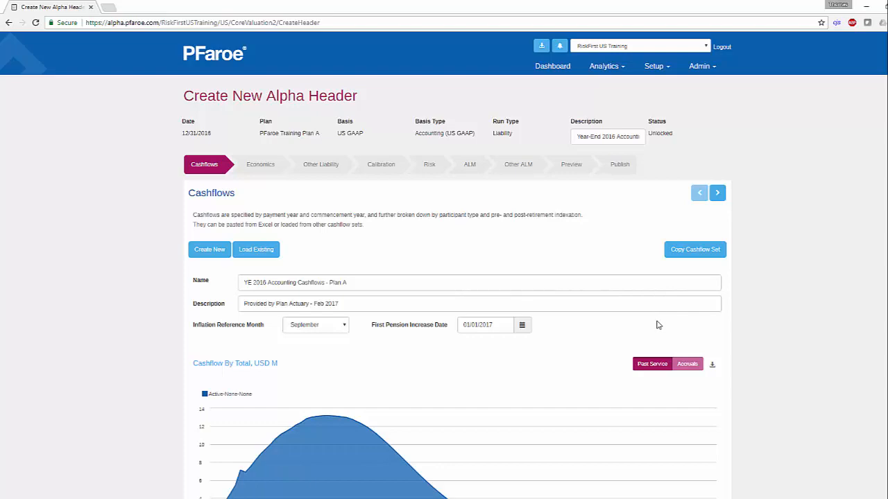
Step: Add a second cashflow pasted from Excel for the Terminated vested participant type
scroll(657, 324, "down", 3)
scroll(658, 325, "down", 2)
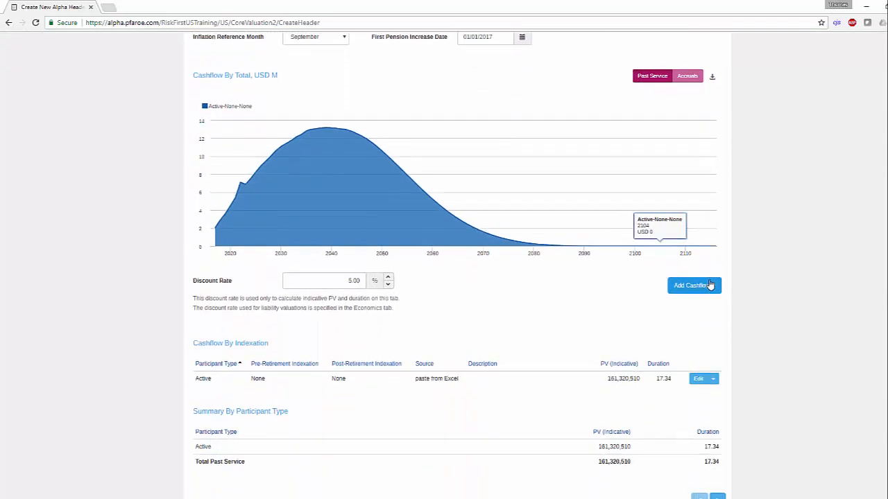
left_click(694, 285)
left_click(684, 303)
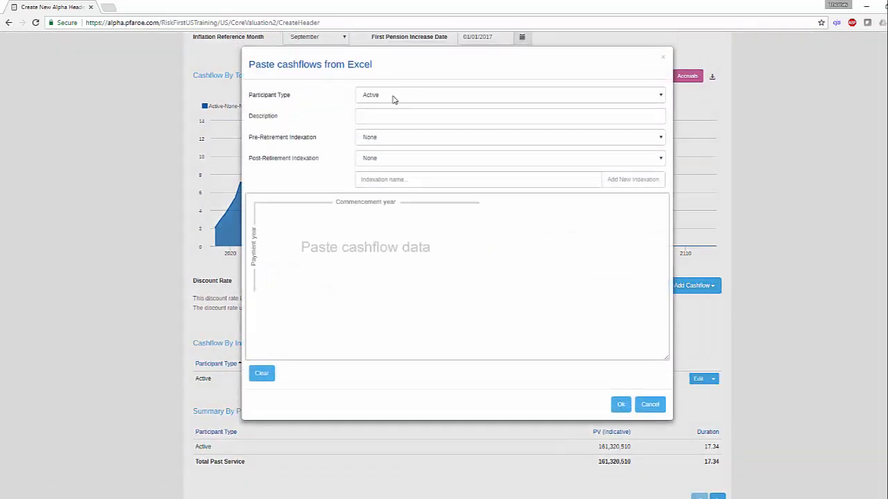
left_click(390, 95)
left_click(392, 126)
left_click(400, 216)
key("ctrl+v")
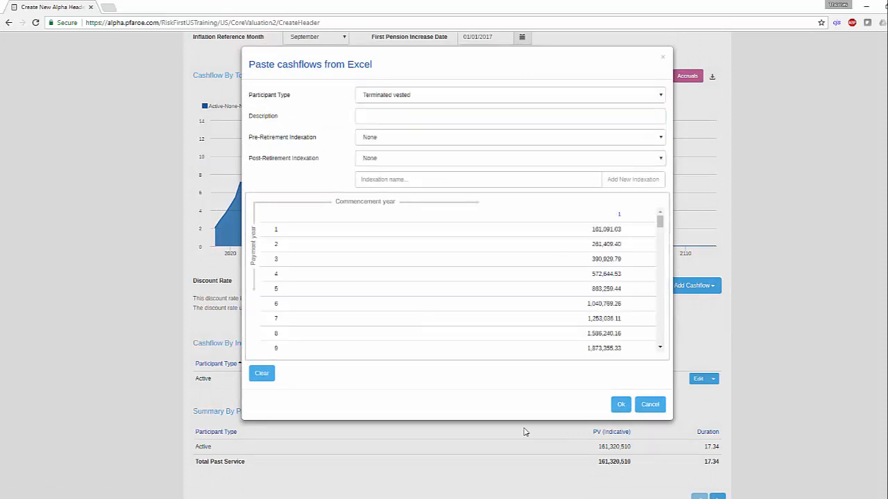
left_click(621, 405)
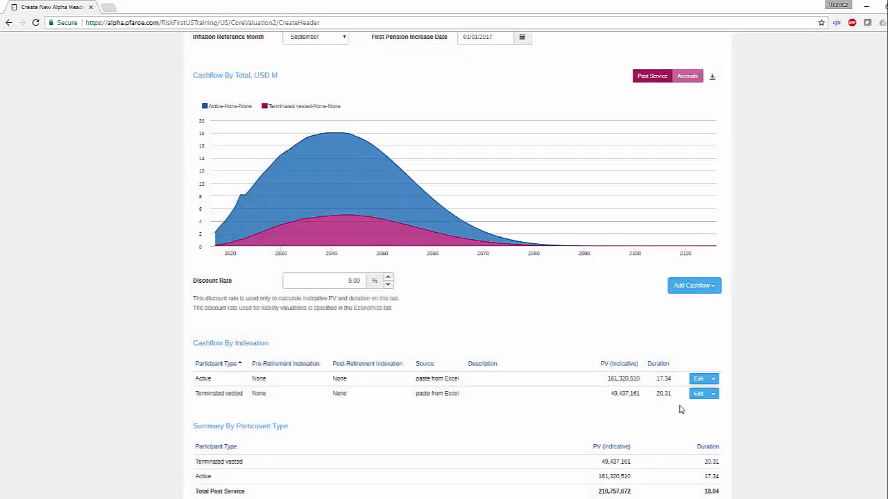
Step: Add a third cashflow pasted from Excel for the Retirees participant type
left_click(706, 288)
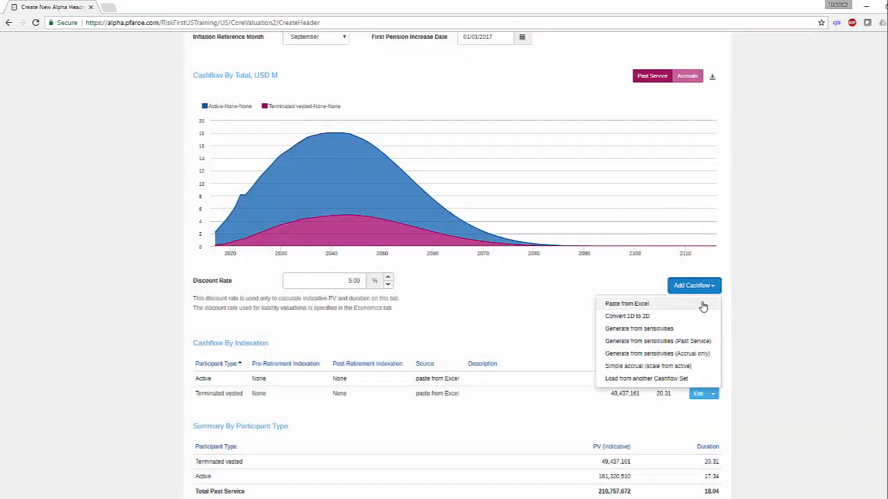
left_click(702, 306)
left_click(400, 98)
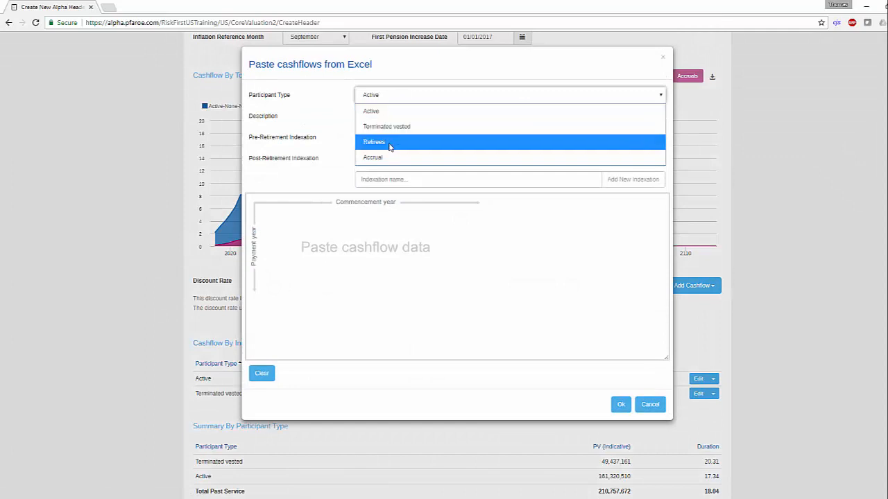
left_click(389, 143)
left_click(367, 234)
key("ctrl+v")
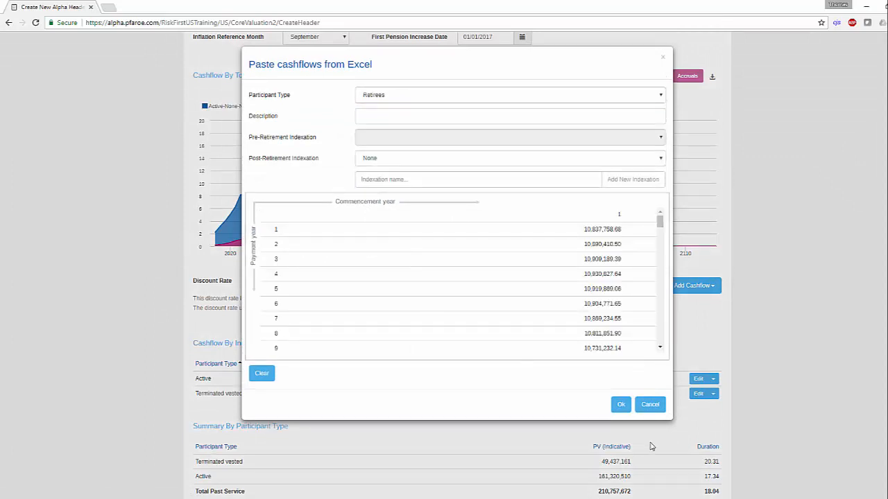
left_click(620, 405)
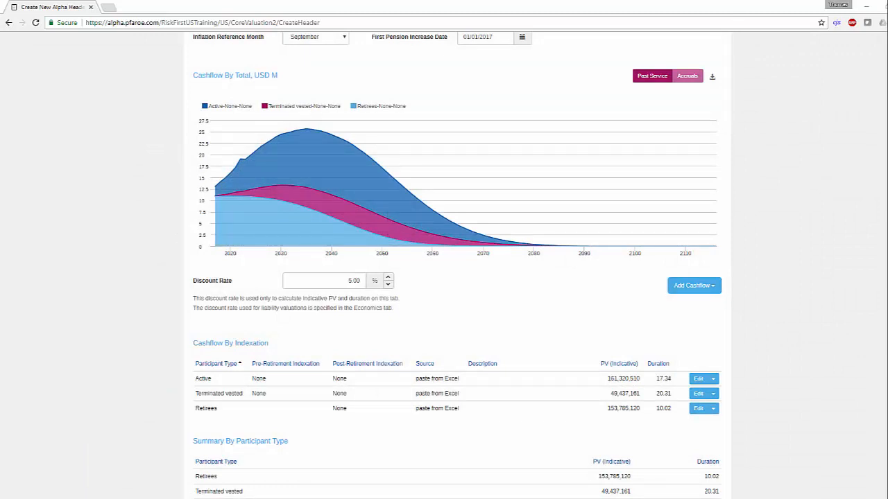
Step: Add a simple accrual scaled from active, with an active liability of 101,049,048 and a total normal cost of 25,000,000
left_click(712, 285)
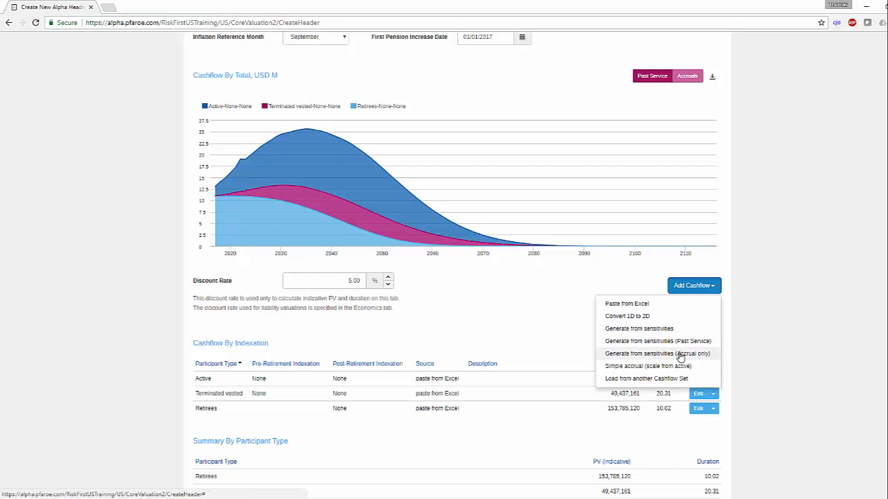
left_click(676, 366)
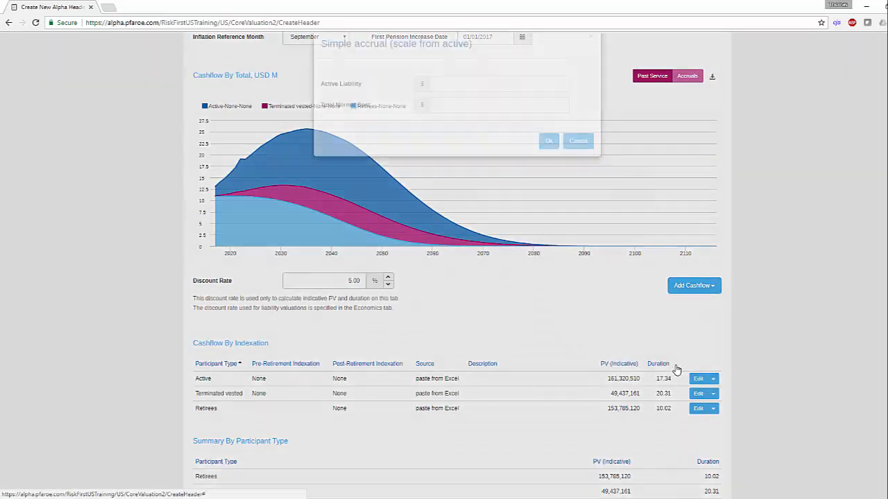
left_click(463, 105)
type("101,049,048.00")
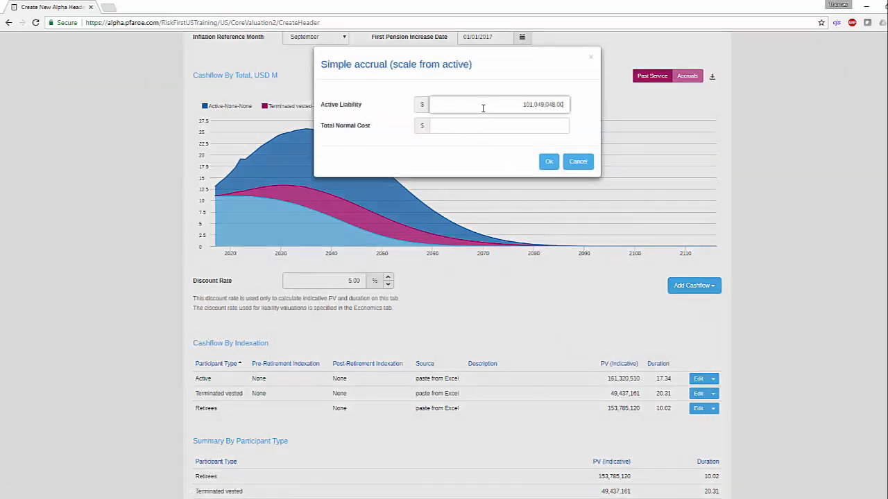
left_click(481, 123)
type("25,000,000")
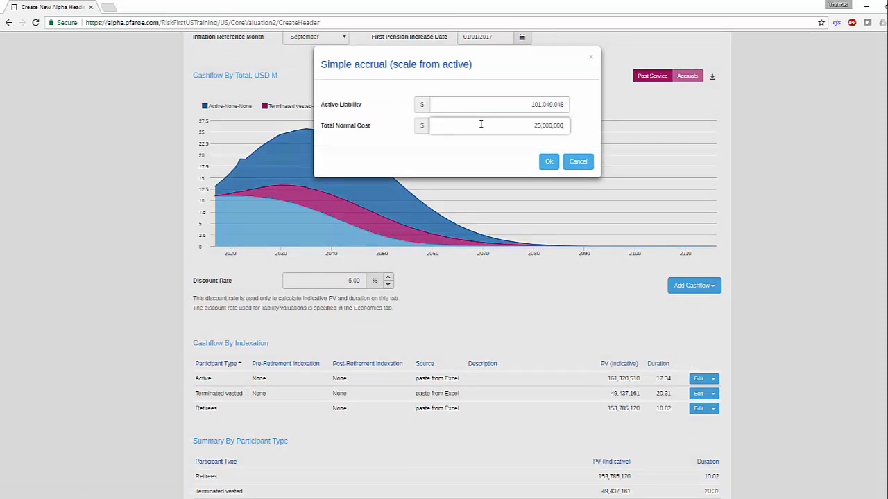
left_click(549, 162)
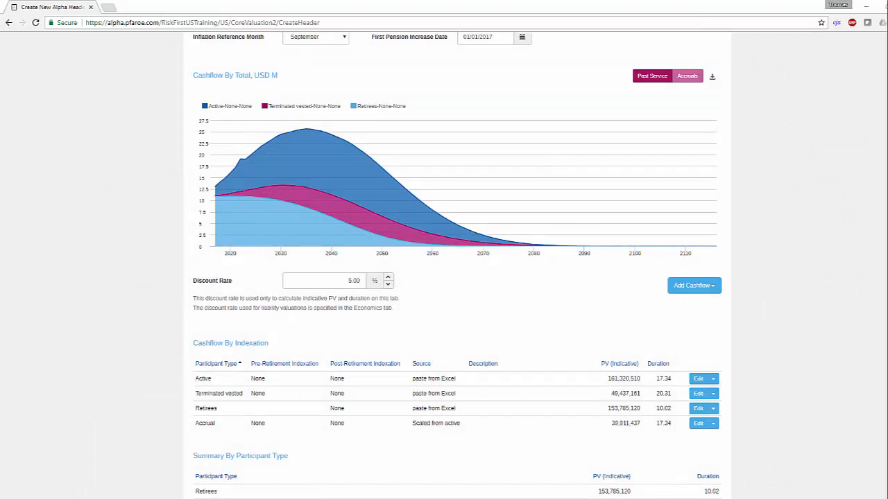
Step: Compare the accruals and past service cashflow charts, and review the PV and duration of each participant type
left_click(676, 79)
left_click(657, 81)
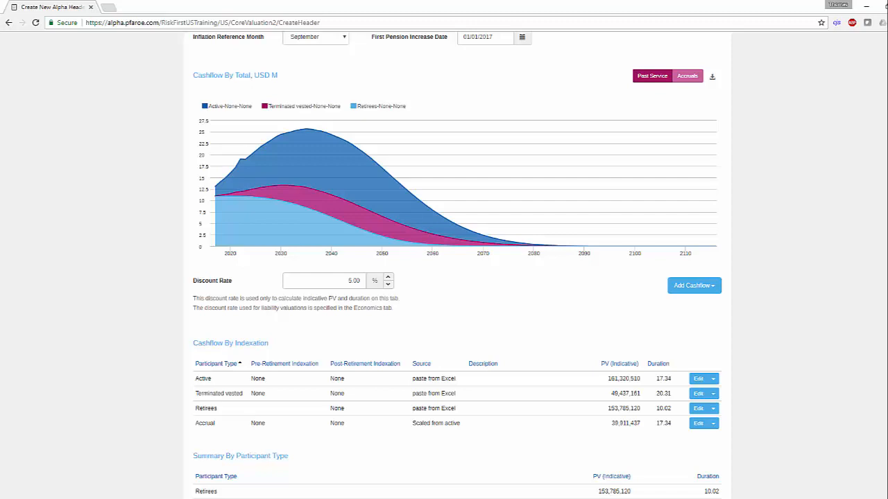
left_click_drag(600, 368, 670, 424)
left_click(667, 424)
Step: Set the indicative discount rate for the cashflows to 4.50%
left_click_drag(346, 282, 365, 282)
type("4.50")
left_click(449, 324)
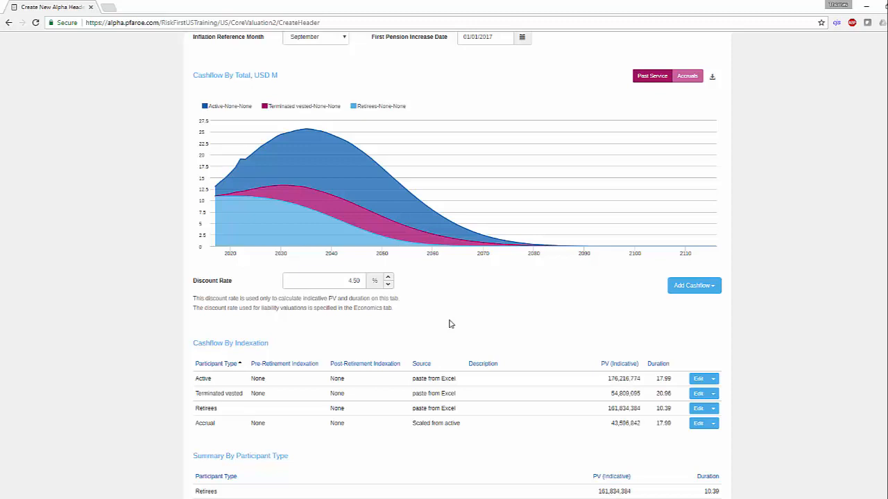
Step: Proceed from the cashflows to the Economics stage of the alpha header
scroll(300, 309, "up", 3)
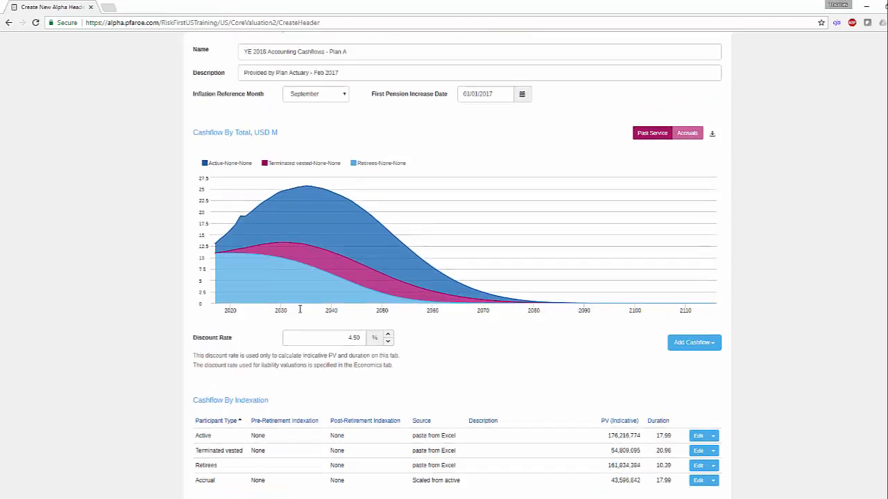
left_click(261, 69)
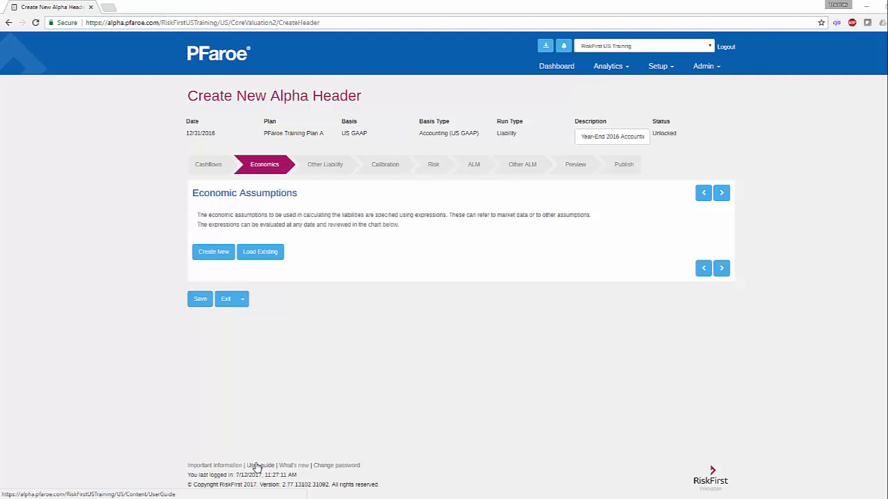
Step: Load the existing Accounting (US GAAP) assumption set that uses the Citigroup curve with daily adjustment
left_click(250, 260)
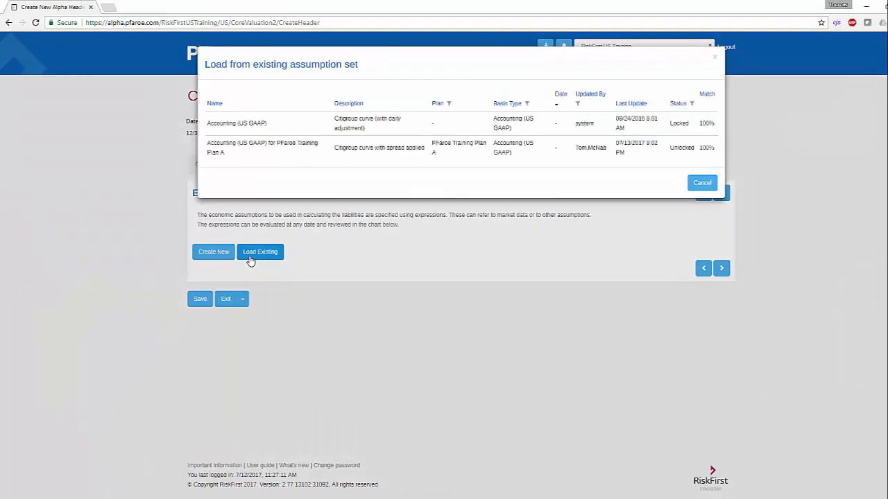
left_click(340, 134)
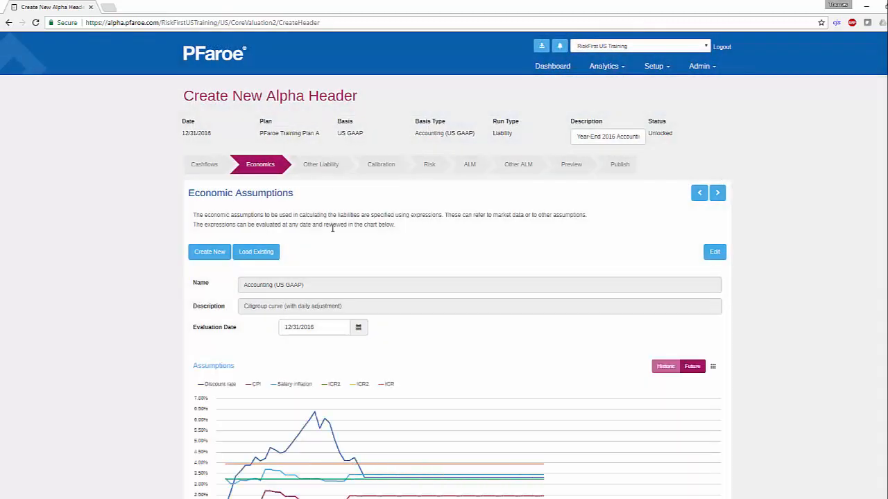
Step: Review the discount rate, interest crediting and inflation expressions, and compare the historic and future assumptions as chart and table
scroll(350, 333, "down", 3)
scroll(350, 332, "down", 1)
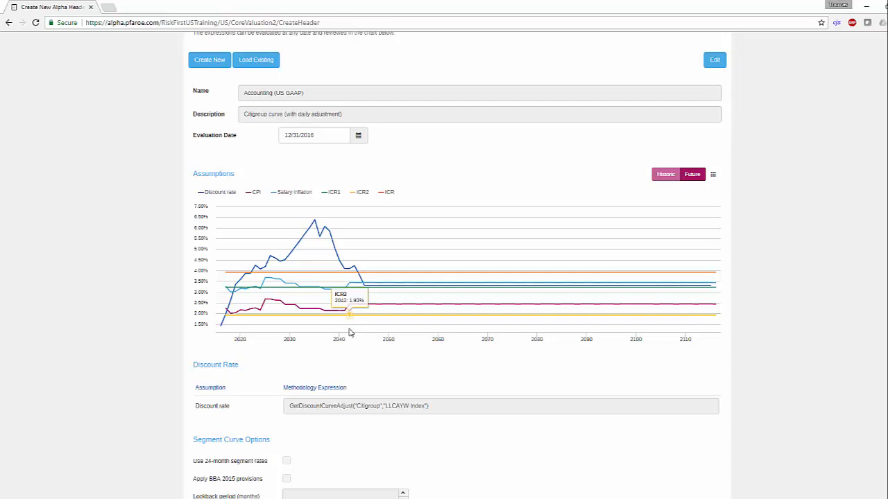
scroll(350, 333, "down", 3)
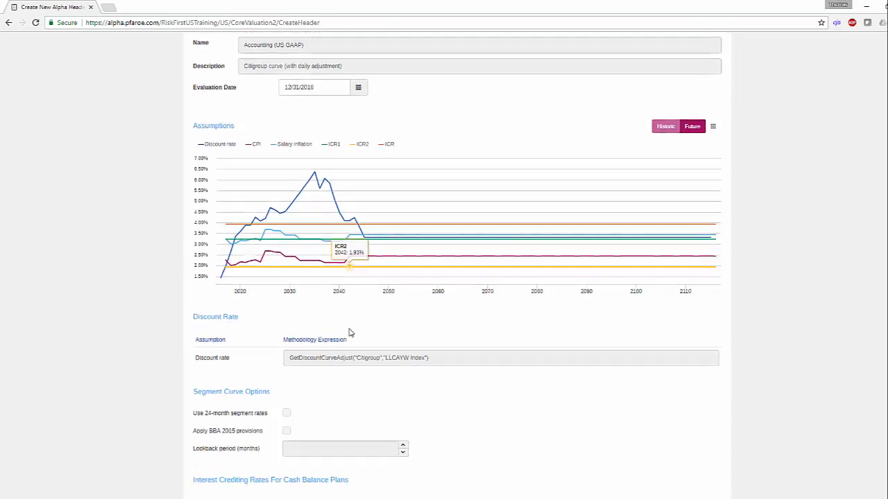
scroll(351, 333, "down", 1)
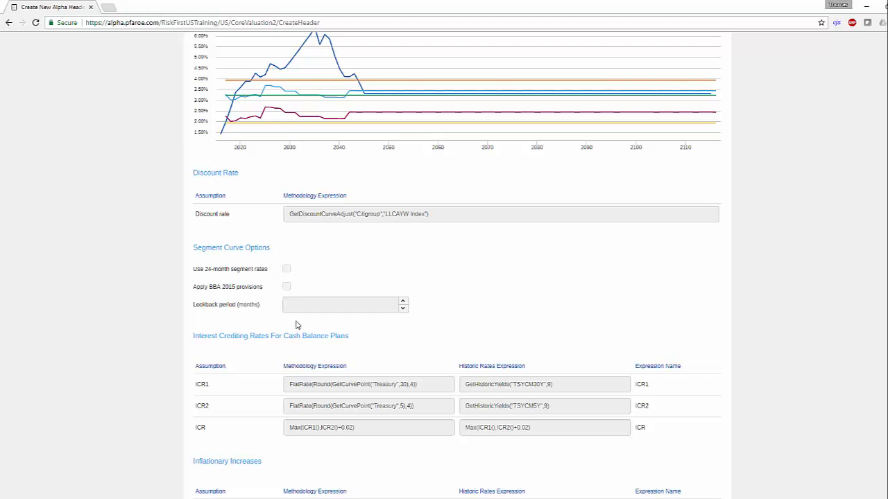
scroll(323, 405, "down", 3)
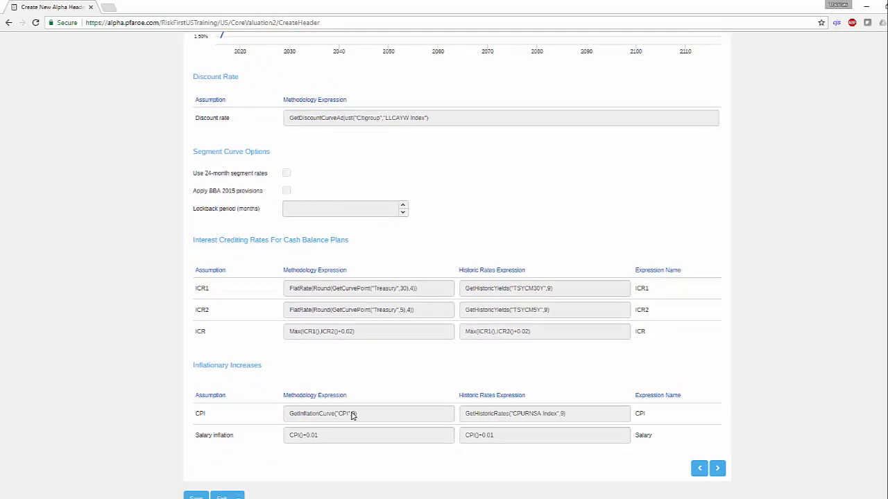
scroll(352, 414, "up", 4)
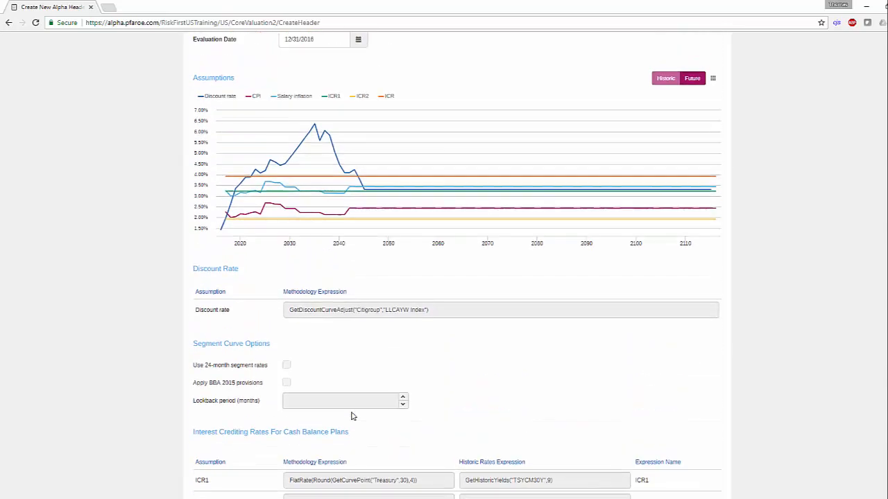
left_click(666, 174)
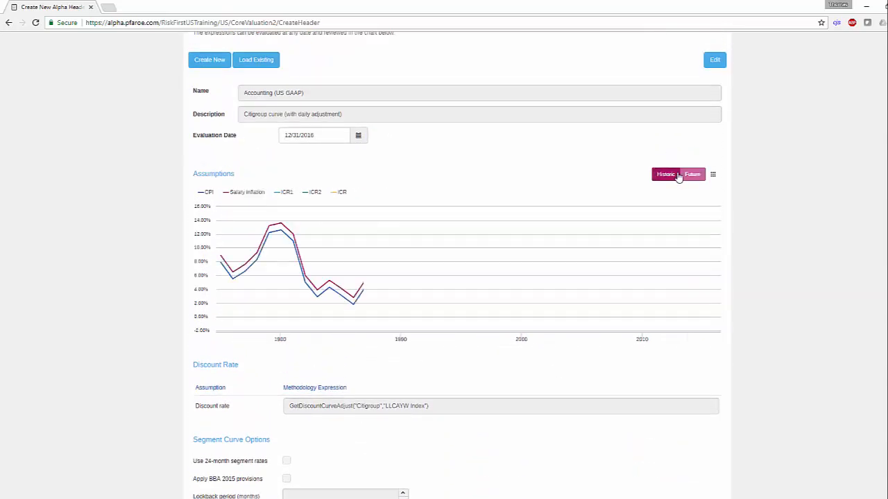
left_click(692, 178)
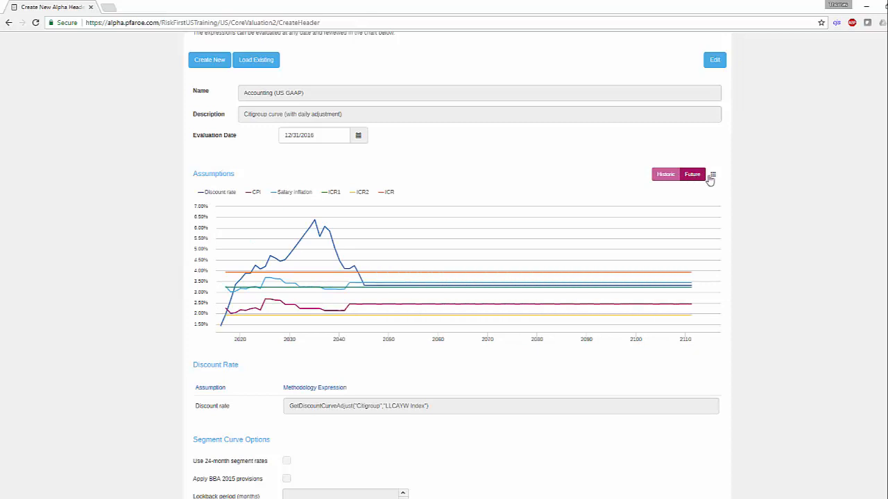
left_click(713, 175)
left_click(715, 176)
scroll(455, 404, "down", 2)
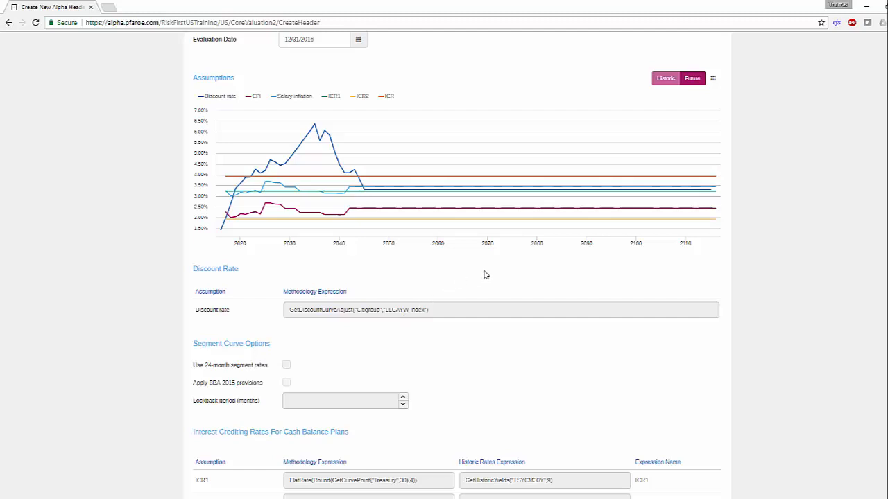
mouse_move(608, 172)
scroll(640, 166, "up", 2)
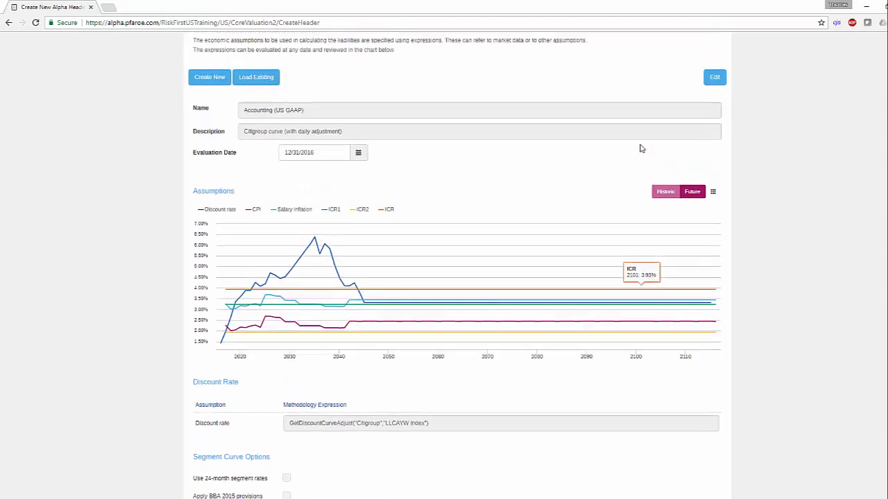
Step: Create an editable copy of the assumption set named "2016 Accounting Assumptions - Plan A" with the description "Citi + 25 BPs Spread"
left_click(713, 110)
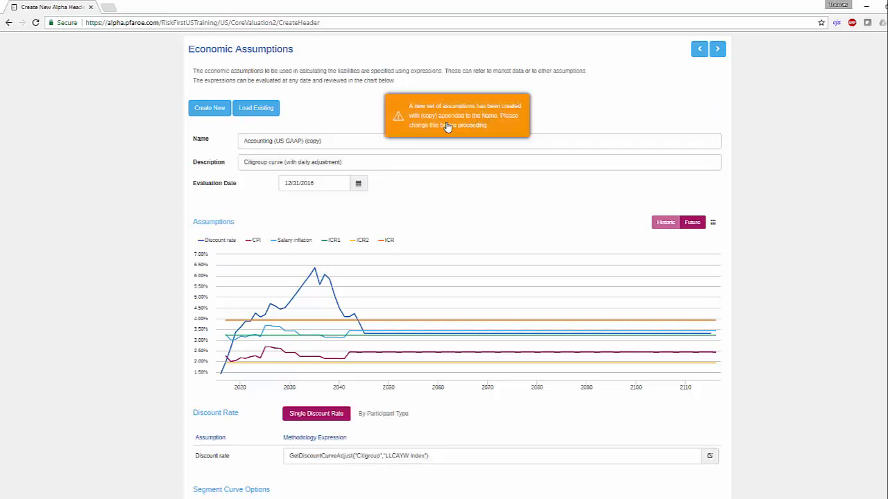
left_click_drag(323, 141, 245, 126)
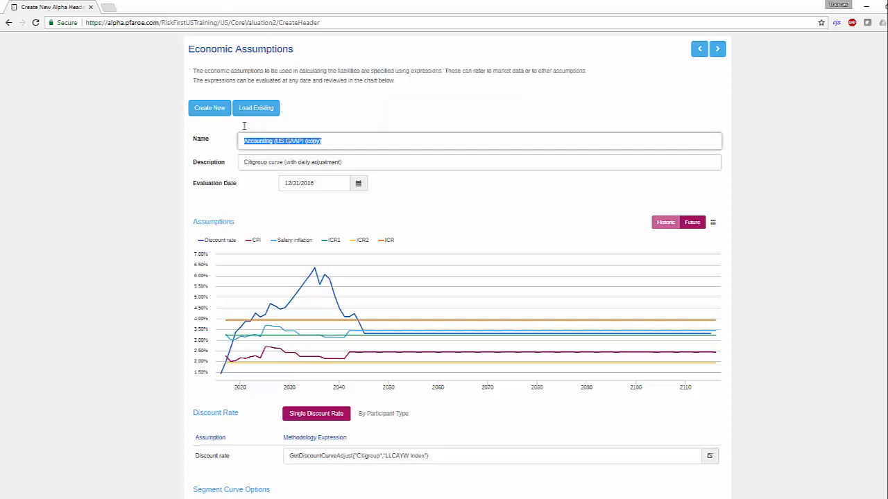
type("2016 Accounting Assumptions - Plan A")
key("Tab")
type("Citi + 25 BPs Spread")
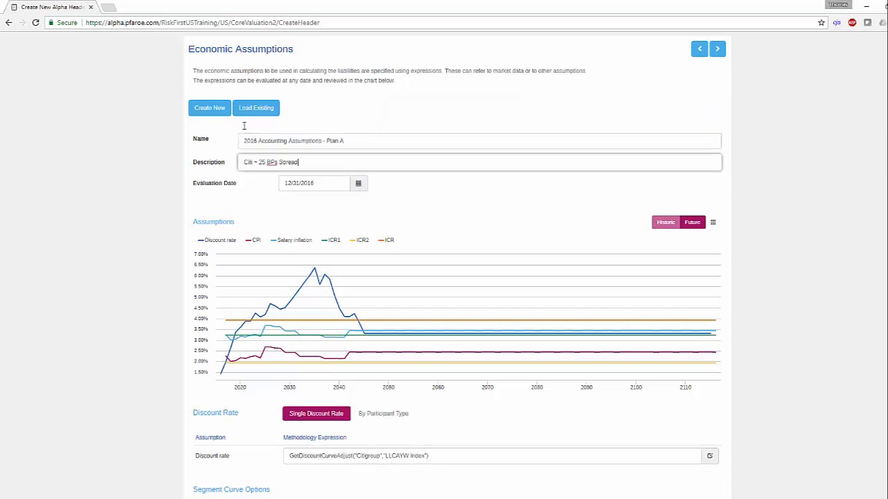
left_click(407, 225)
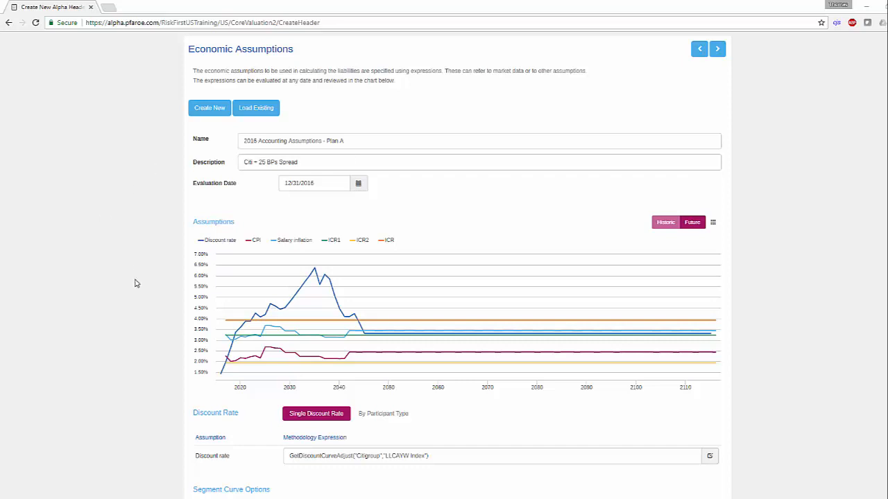
Step: Add a 25 basis point spread to the discount rate so its expression reads GetDiscountCurveAdjust("Citigroup","LLCAYW Index")+.0025
scroll(344, 355, "down", 1)
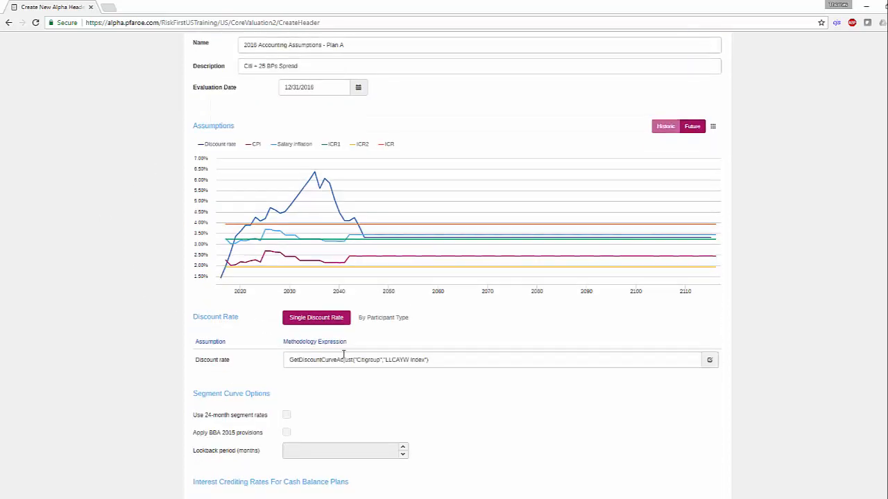
left_click(379, 359)
type("Above Media")
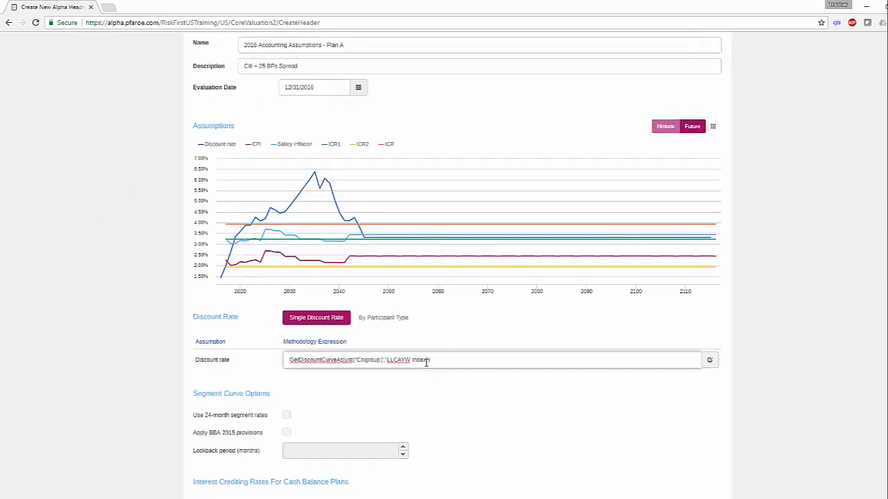
key("BackSpace")
key("BackSpace")
key("BackSpace")
key("BackSpace")
key("BackSpace")
key("BackSpace")
key("BackSpace")
key("BackSpace")
key("BackSpace")
key("BackSpace")
key("BackSpace")
key("BackSpace")
key("BackSpace")
key("BackSpace")
key("BackSpace")
key("BackSpace")
key("BackSpace")
key("BackSpace")
key("BackSpace")
key("BackSpace")
type("Treasury")
key("BackSpace")
key("BackSpace")
key("BackSpace")
key("BackSpace")
key("BackSpace")
key("BackSpace")
key("BackSpace")
key("BackSpace")
type("Citigroup")
type("0.25")
left_click(452, 388)
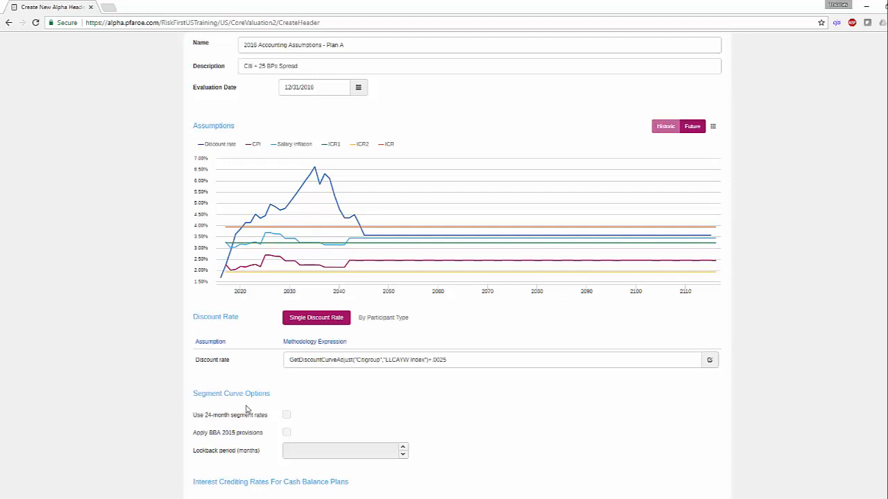
Step: Save the economic assumptions and proceed to the Other Liability stage of the alpha header
scroll(159, 378, "down", 3)
scroll(158, 377, "down", 2)
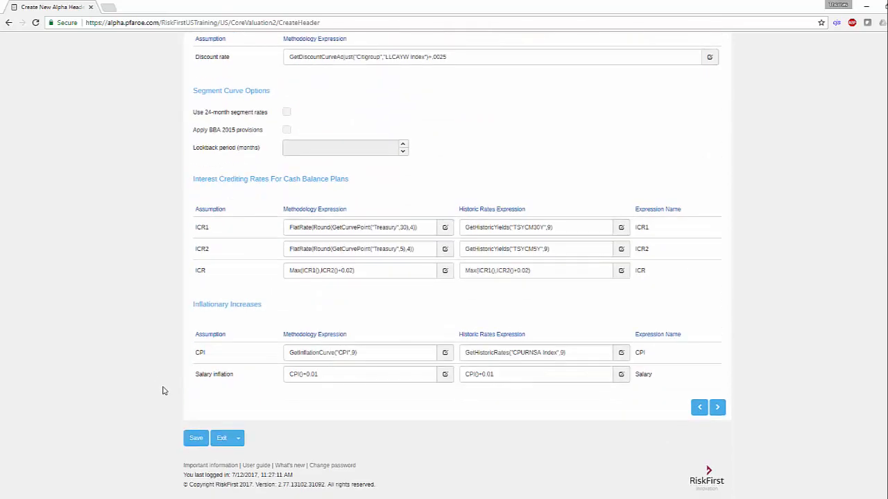
left_click(193, 437)
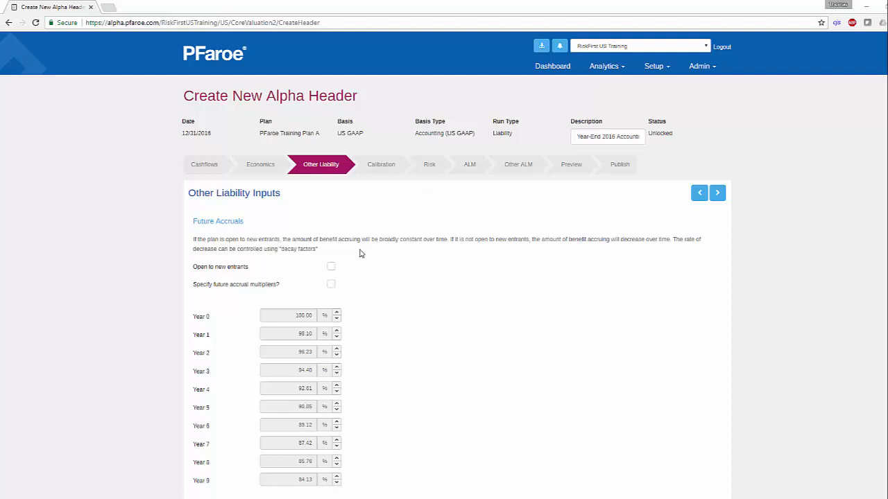
Step: Try out the open to new entrants and future accrual multiplier options, and proceed to the Calibration stage
left_click(330, 269)
left_click(331, 269)
left_click(331, 286)
left_click(332, 286)
scroll(438, 385, "down", 3)
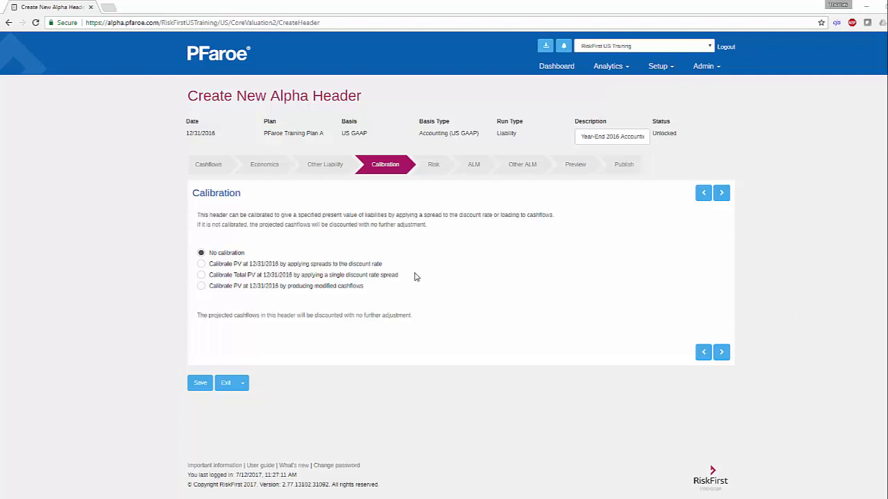
Step: Compare the calibration options that apply spreads per participant type and a single discount rate spread to the total PV
left_click(201, 264)
left_click(197, 275)
left_click(197, 264)
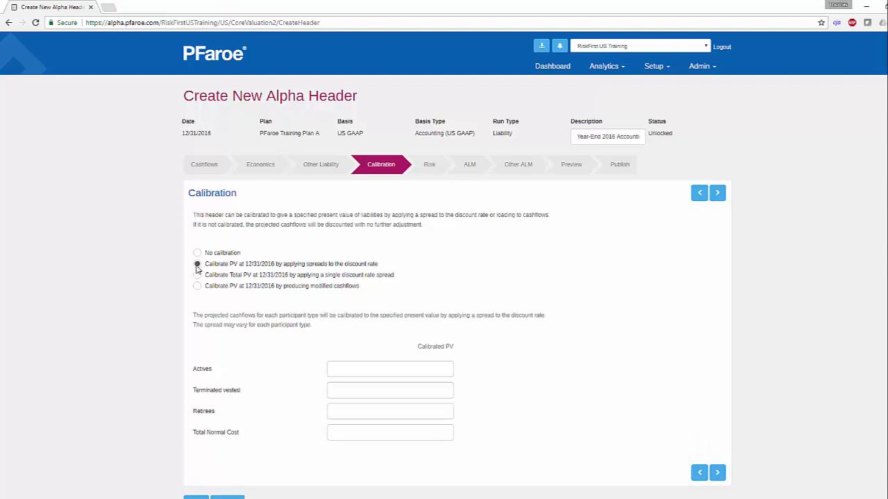
left_click(198, 275)
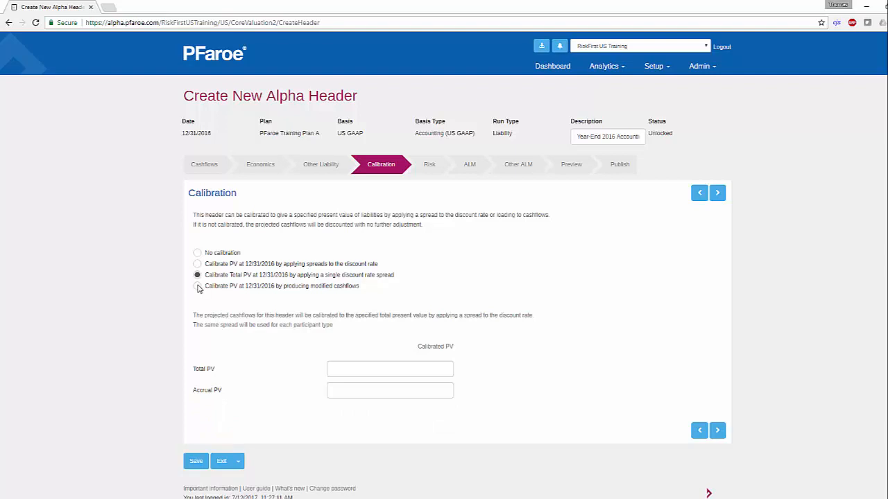
Step: Try calibrating by modified cashflows, with actives 101,049,048, terminated vested 28,335,807, retirees 117,219,404 and total normal cost 25,000,000
left_click(198, 286)
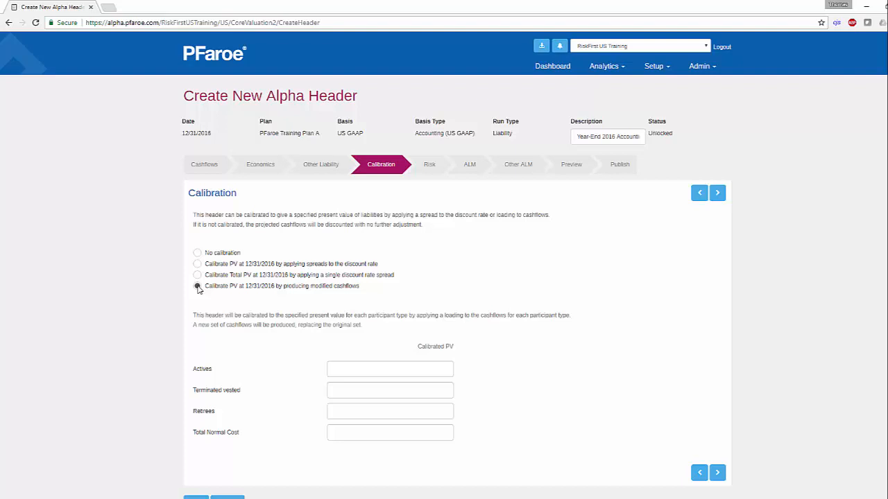
left_click(402, 368)
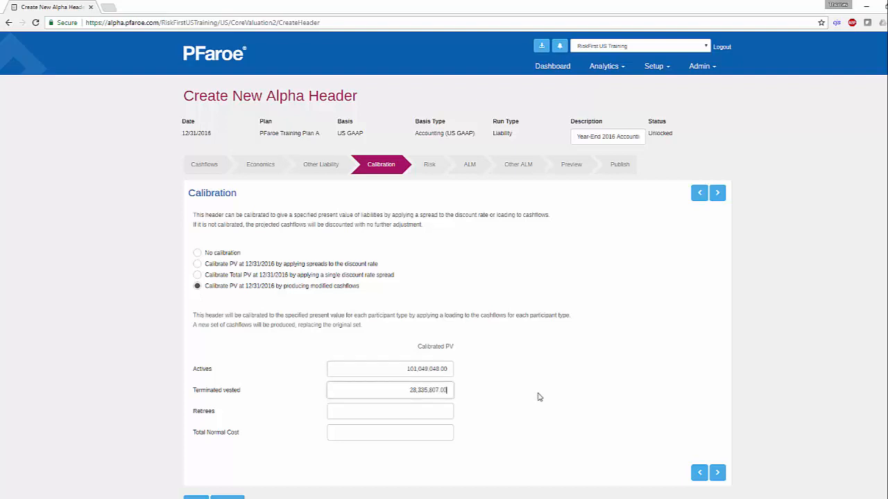
left_click(824, 395)
left_click(425, 408)
left_click(423, 429)
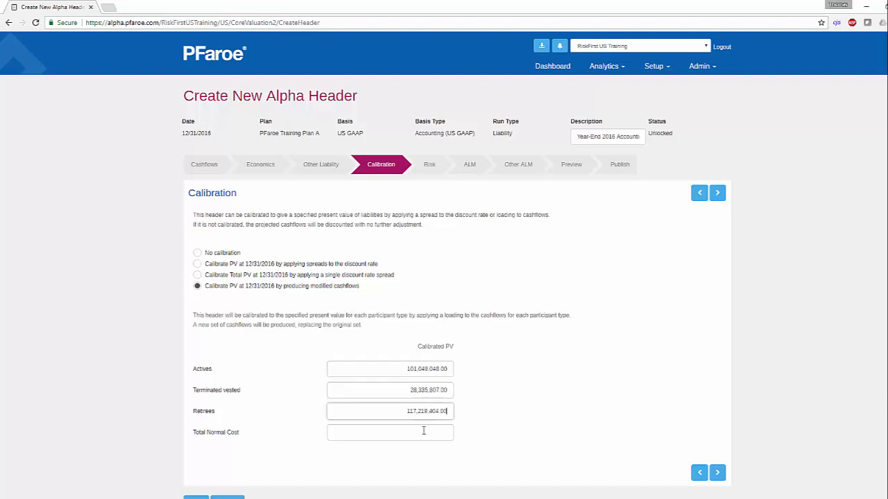
left_click(421, 427)
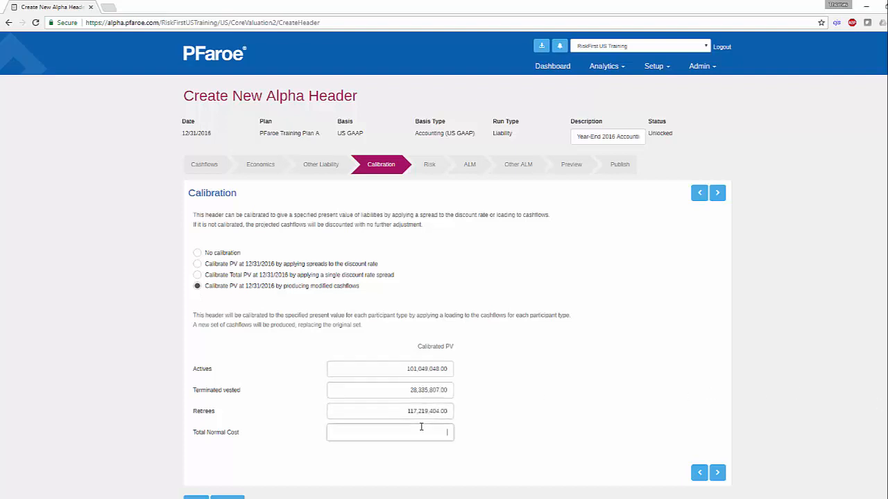
left_click(717, 475)
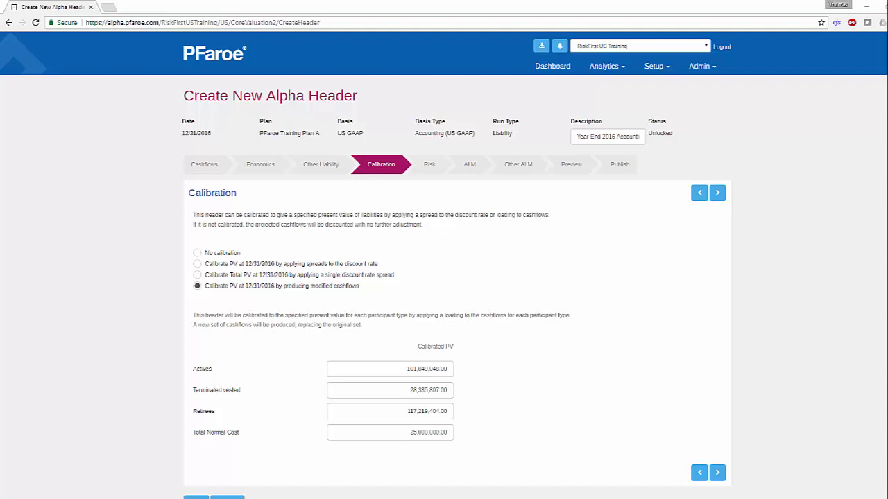
Step: Calibrate the PV by discount rate spreads: actives 101,049,048, terminated vested 28,335,807, retirees 117,219,404, total normal cost 25,000,000; proceed to Risk
left_click(198, 264)
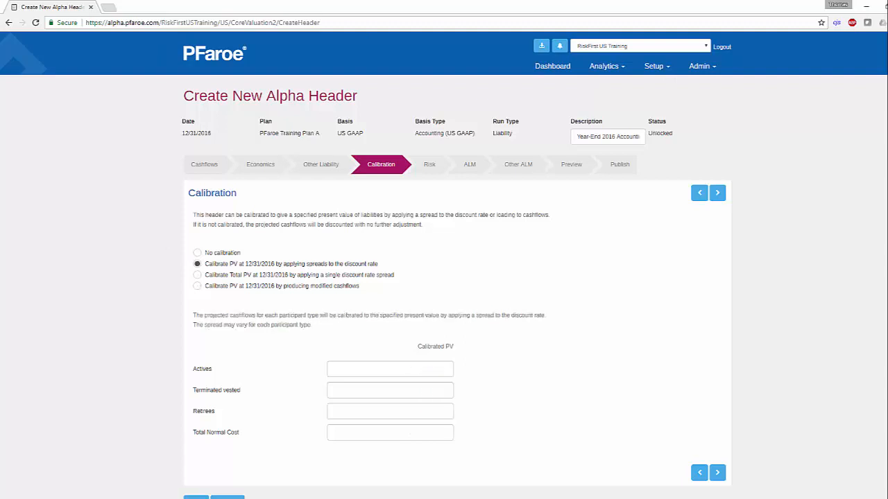
left_click(387, 369)
type("101,049,048.00")
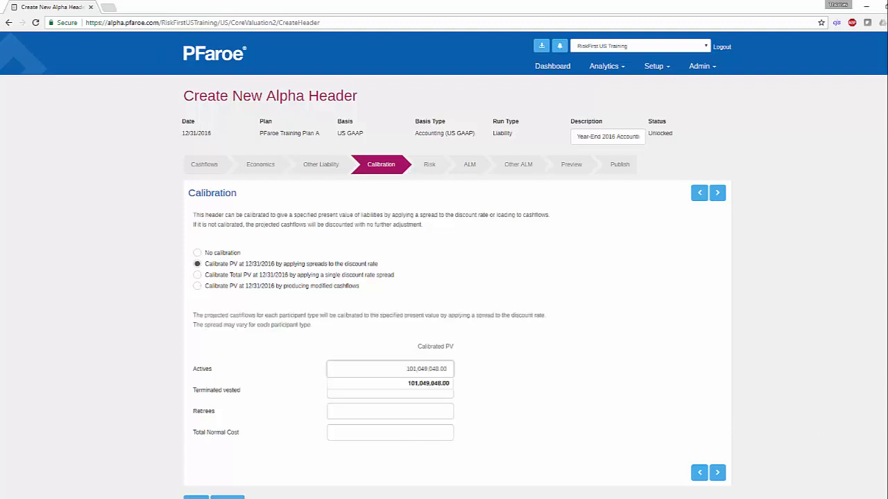
left_click(414, 390)
type("28,335,807.00")
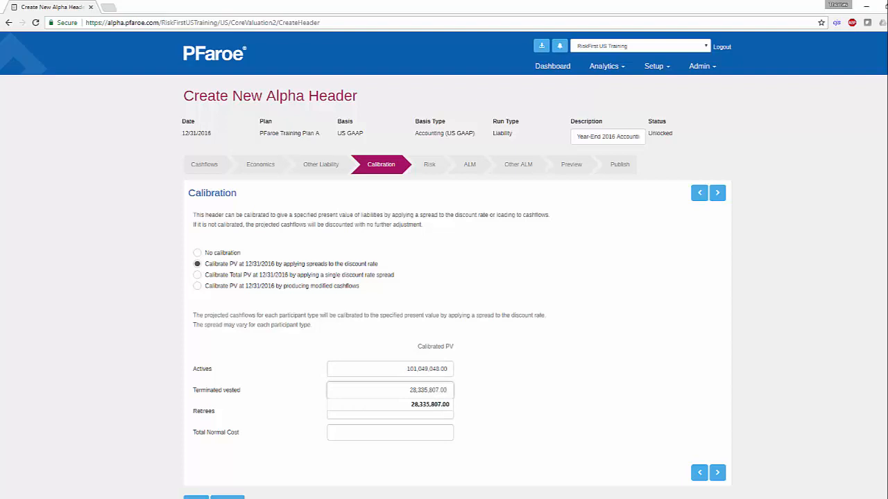
left_click(424, 412)
type("117,219,404.00")
left_click(430, 437)
type("25000000")
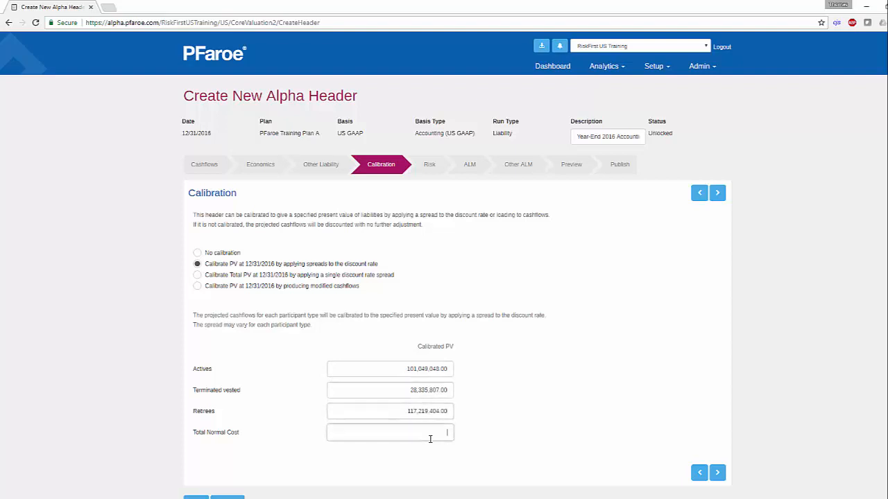
left_click(739, 485)
left_click(720, 475)
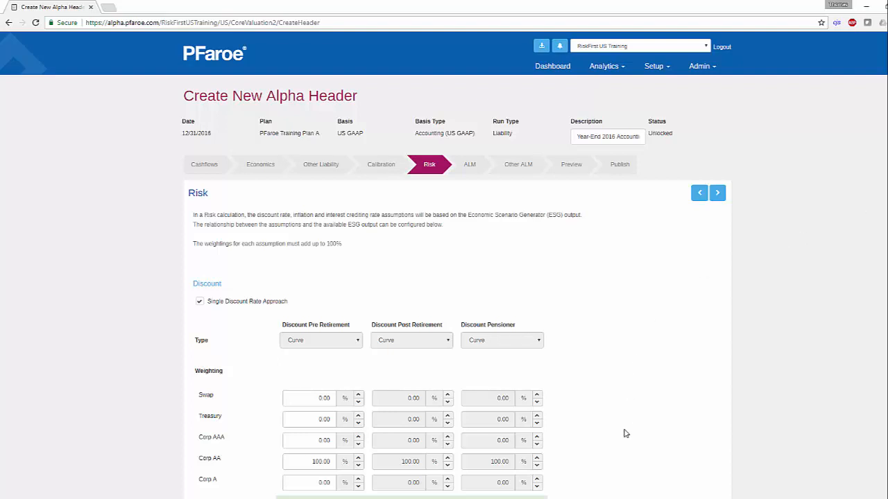
Step: Examine the Corp AAA, Corp AA and Corp A weightings of the pre-retirement discount curve in the Risk stage
scroll(624, 433, "down", 3)
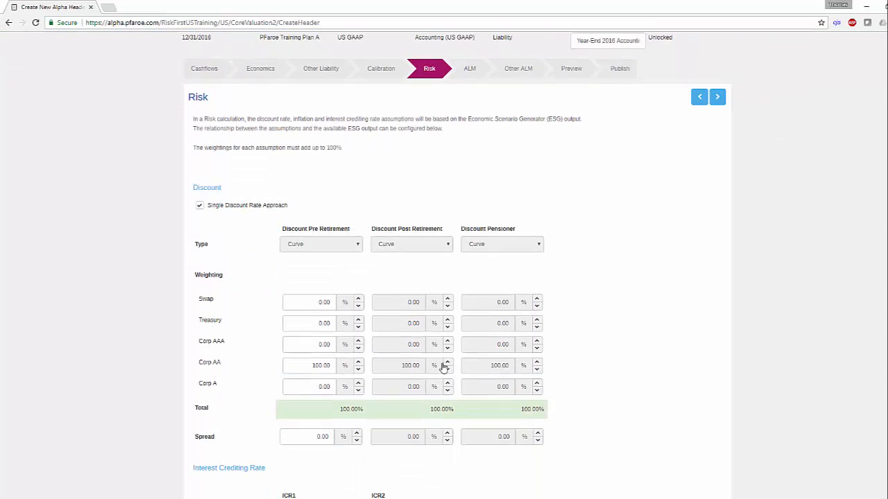
left_click(317, 365)
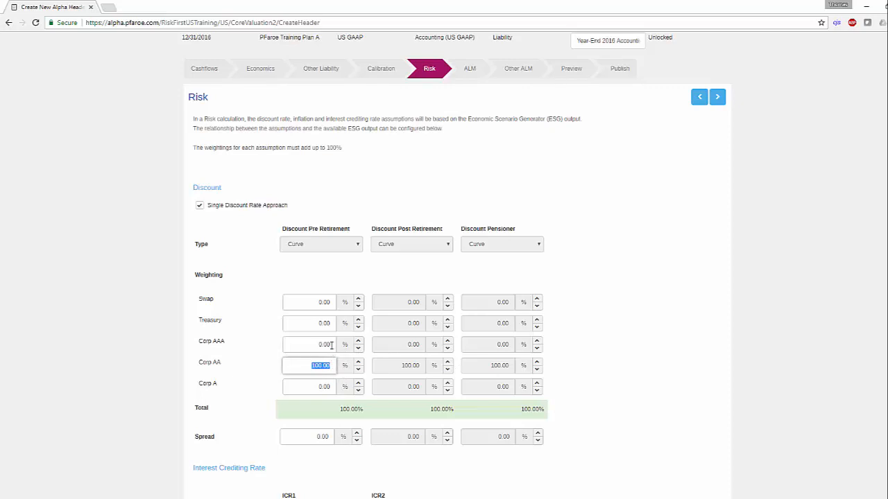
left_click(319, 344)
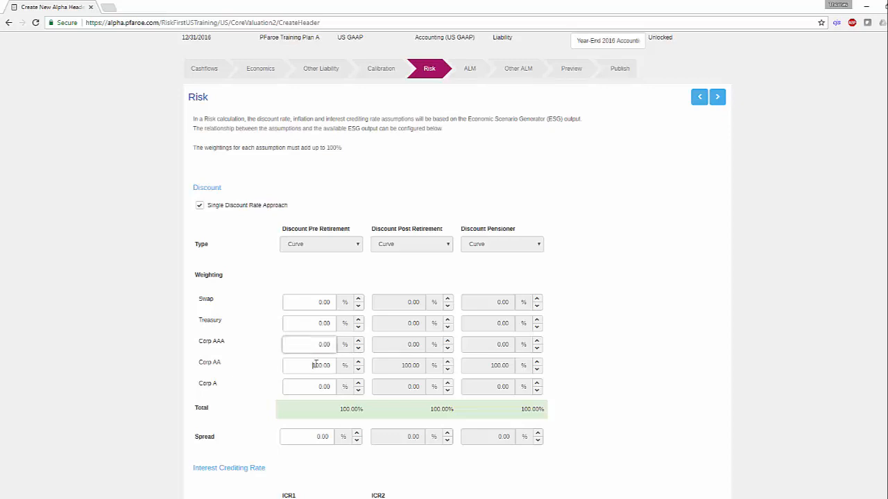
left_click(322, 365)
left_click(316, 388)
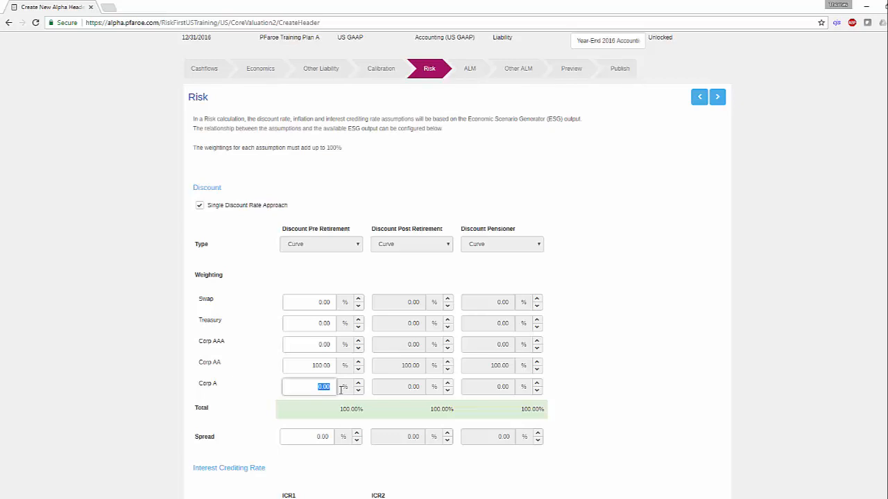
Step: Review the remaining Risk settings, then proceed to the ALM stage and keep it using the same inputs as Risk
scroll(341, 389, "down", 5)
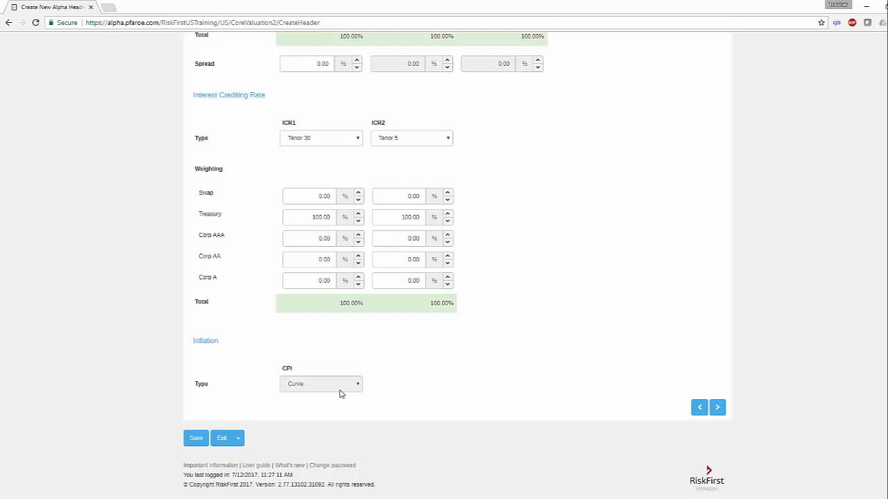
scroll(341, 393, "up", 10)
left_click(469, 172)
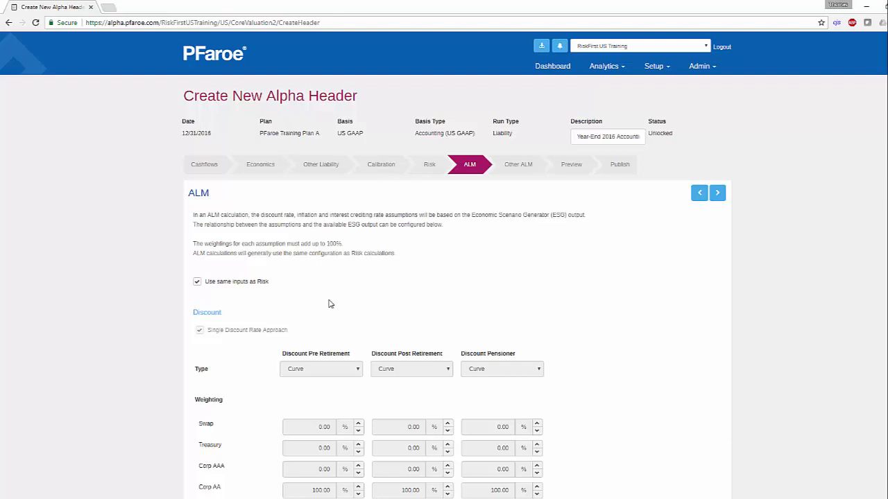
left_click(199, 288)
left_click(199, 289)
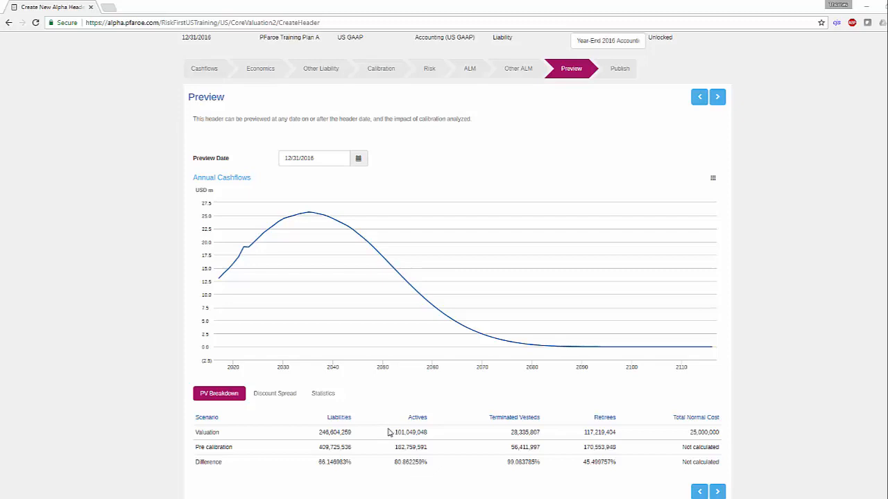
Step: Examine the discount spreads and statistics in the Preview stage, and preview the header at 01/31/2017
left_click(275, 393)
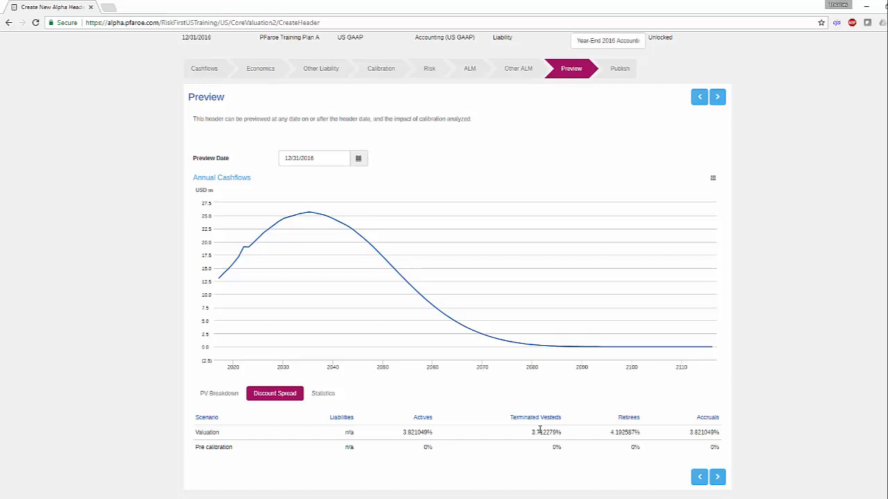
left_click(323, 398)
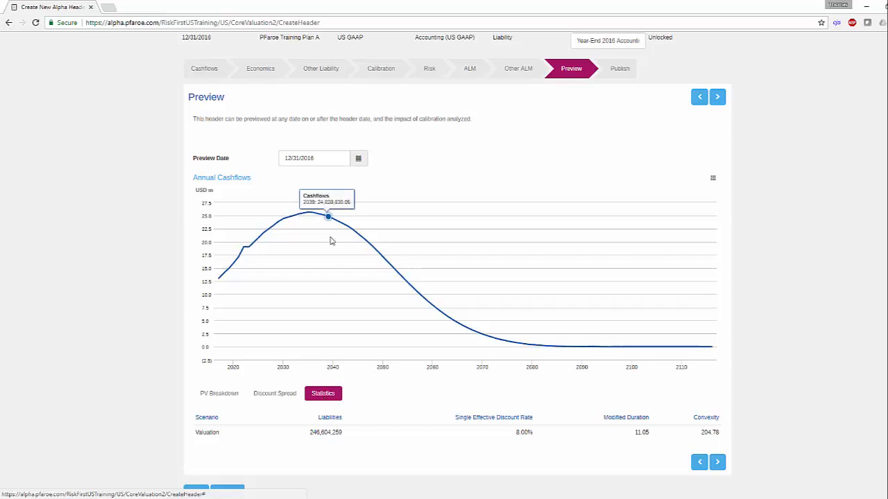
left_click(357, 158)
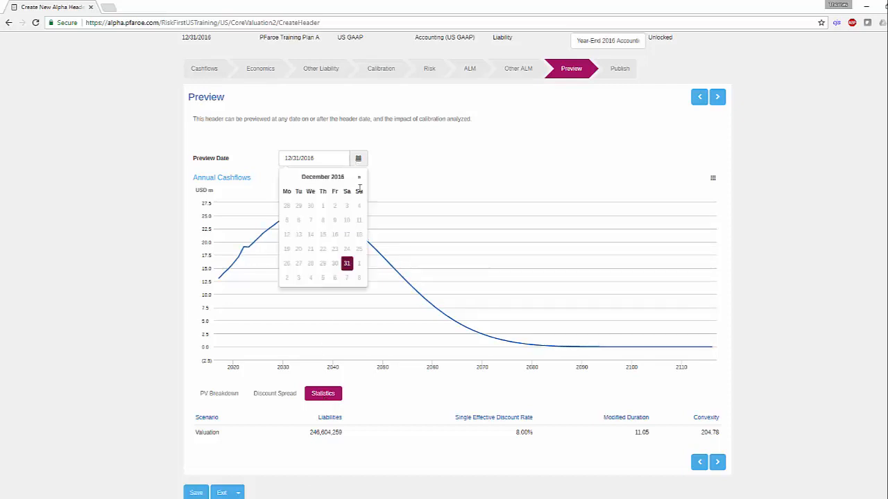
left_click(358, 178)
left_click(299, 278)
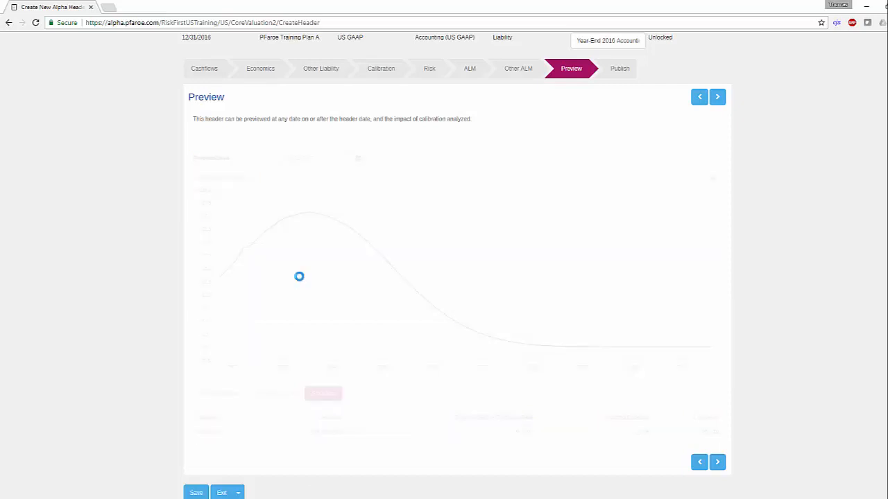
scroll(298, 276, "down", 2)
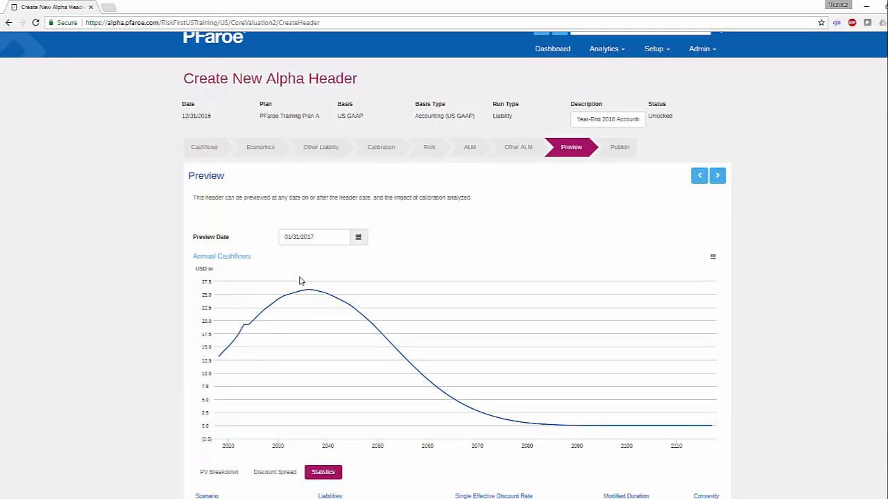
scroll(300, 280, "down", 1)
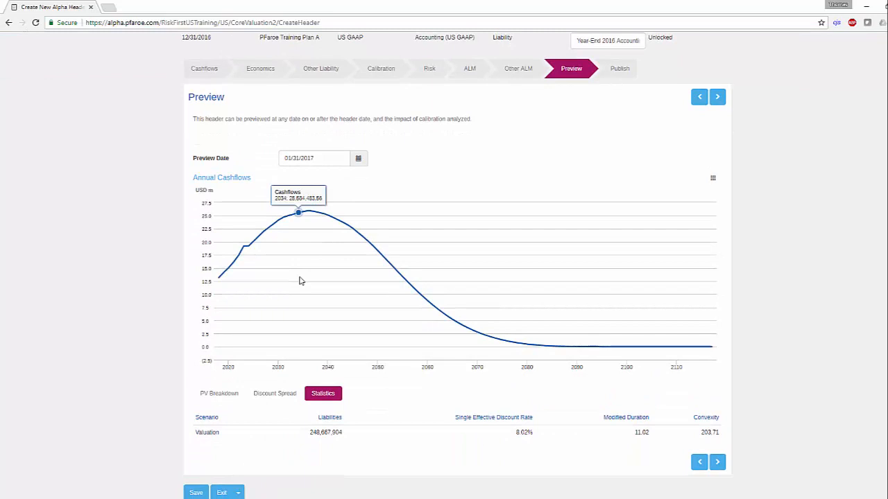
Step: Proceed to the Publish stage and include Risk and ALM with the December 2016 valuation
left_click(624, 75)
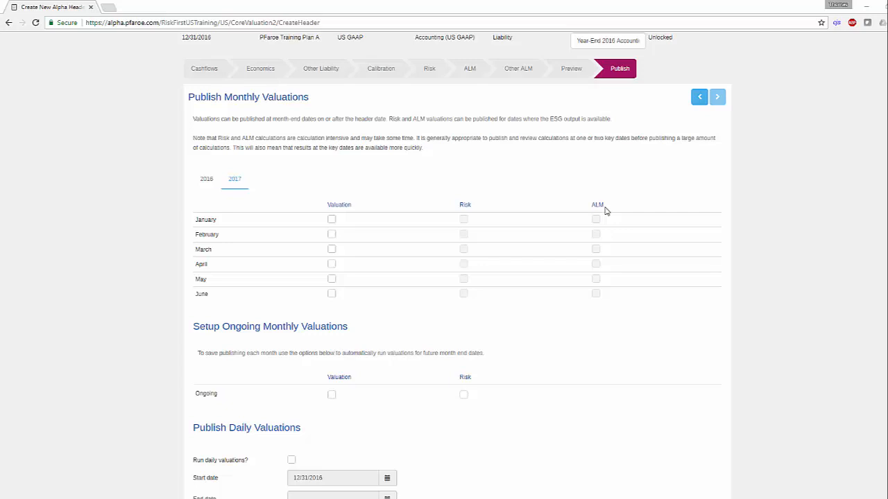
left_click(206, 180)
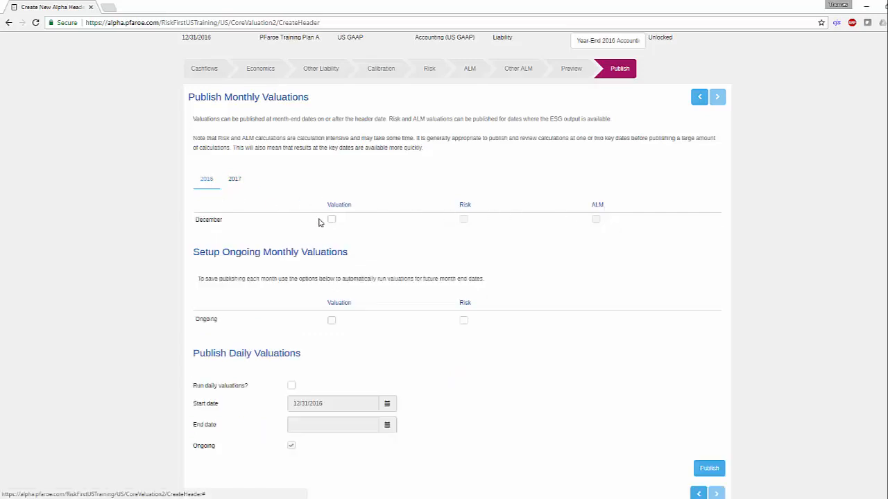
left_click(463, 221)
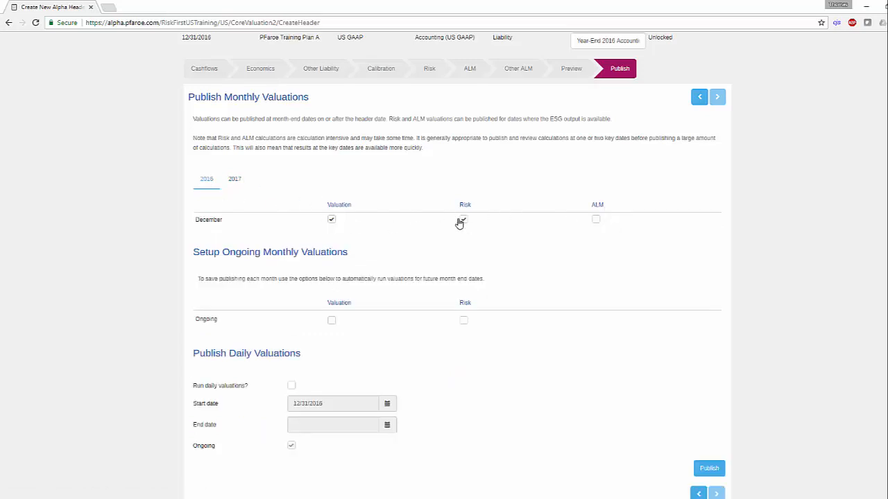
left_click(596, 220)
Step: Select the January through June 2017 monthly valuations for publishing, and include Risk and ALM for June
left_click(234, 180)
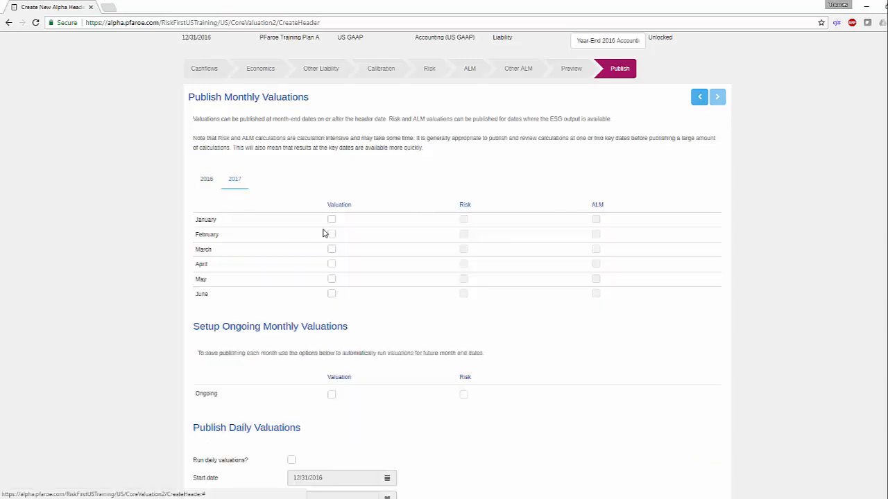
left_click(331, 220)
left_click(331, 235)
left_click(332, 249)
left_click(331, 264)
left_click(331, 278)
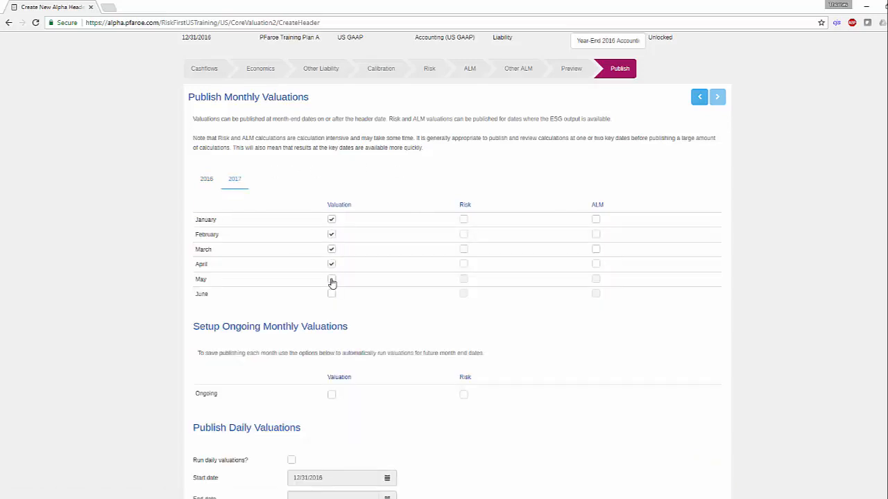
left_click(331, 294)
left_click(463, 294)
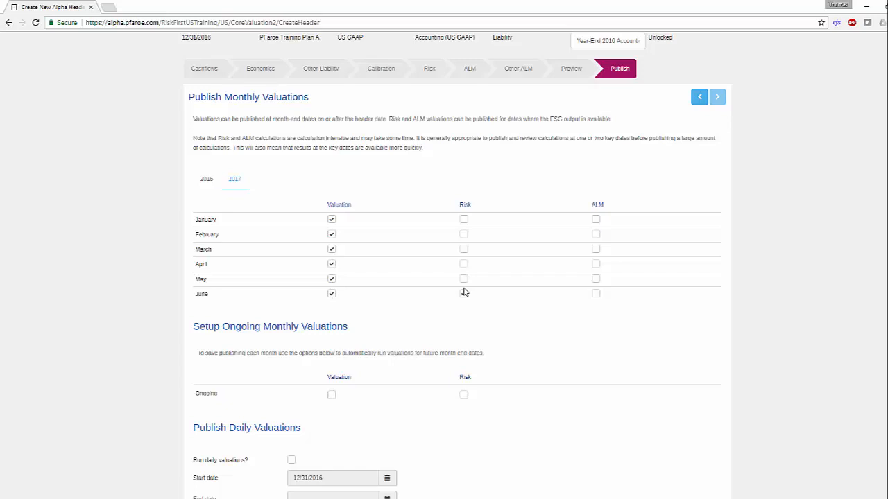
left_click(595, 294)
Step: Set up ongoing monthly Valuation and Risk runs for future month ends
left_click(332, 397)
scroll(464, 398, "down", 3)
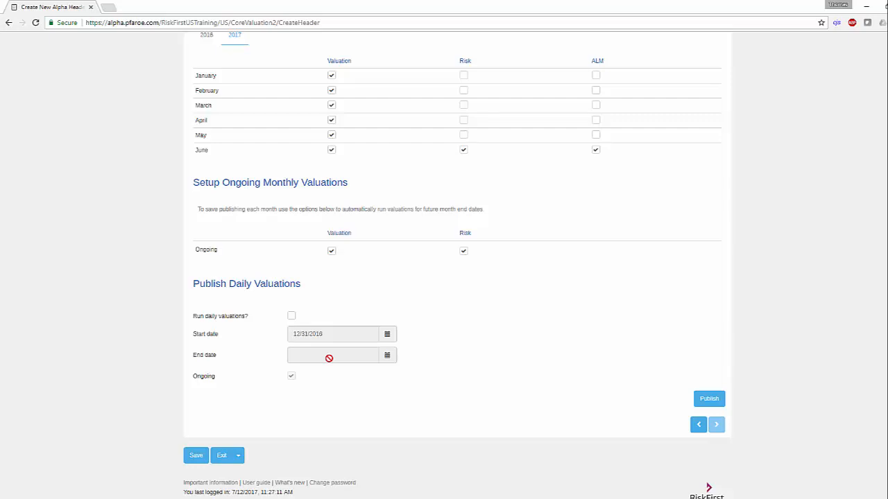
Step: Remove ALM and Risk from December 2016 and turn off the ongoing monthly Risk and Valuation runs
scroll(328, 358, "up", 2)
left_click(215, 142)
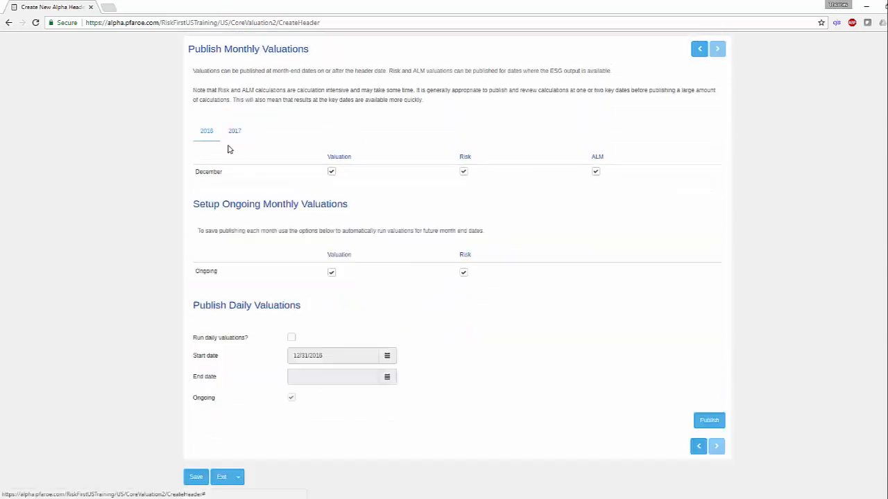
left_click(595, 172)
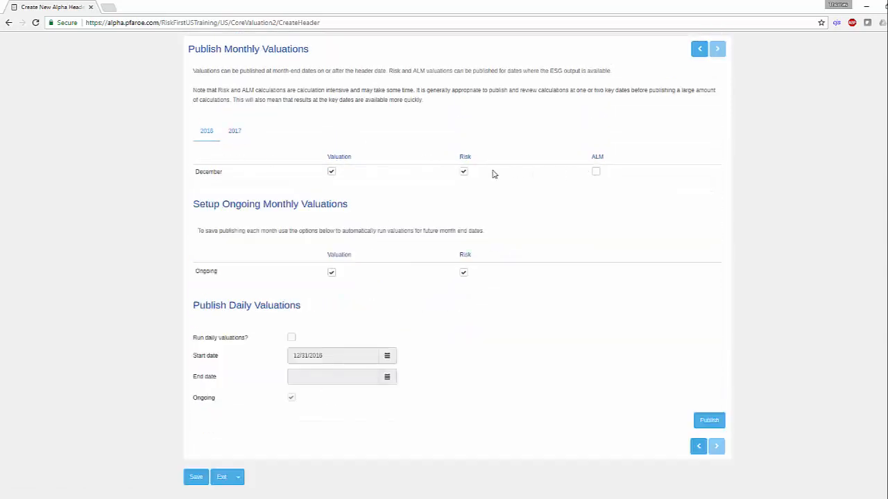
left_click(463, 172)
left_click(463, 273)
left_click(332, 273)
scroll(361, 283, "up", 3)
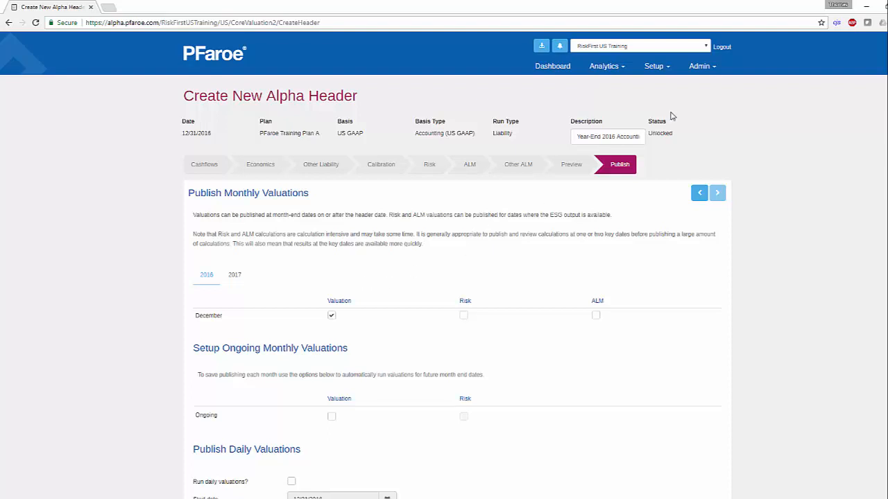
left_click(664, 70)
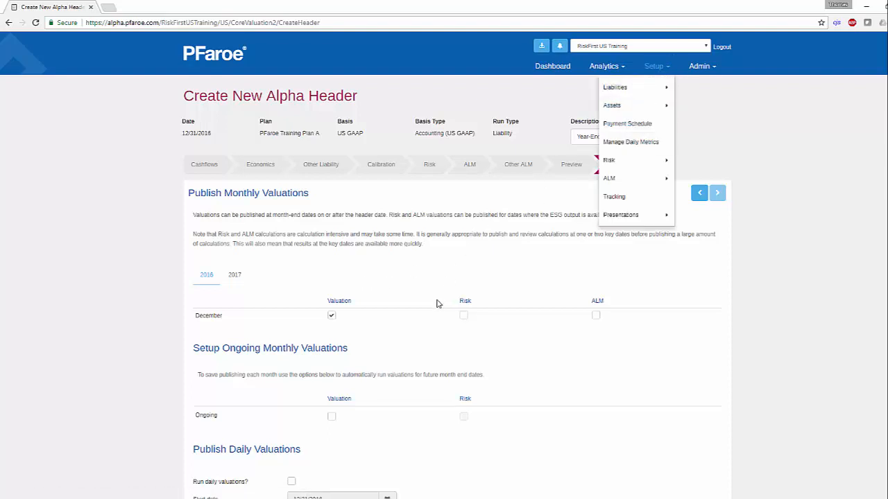
left_click(433, 335)
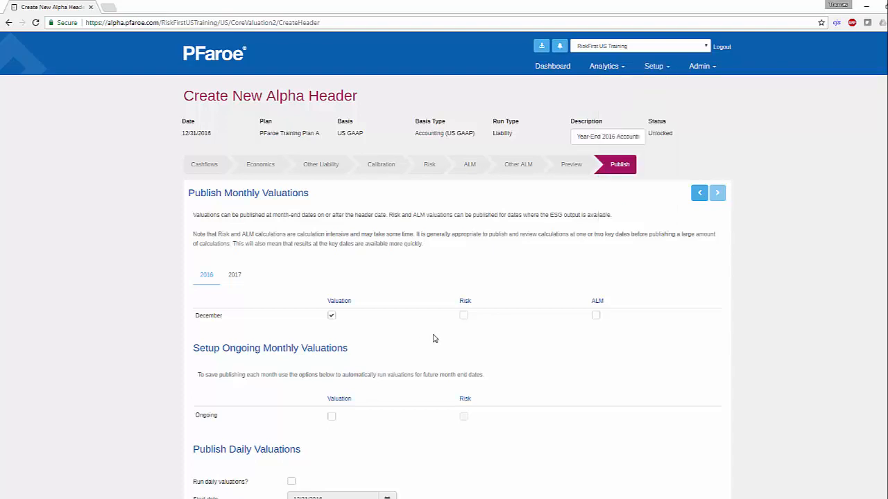
Step: Include Risk with the December 2016 valuation and review the 2017 monthly selections
left_click(464, 316)
left_click(234, 278)
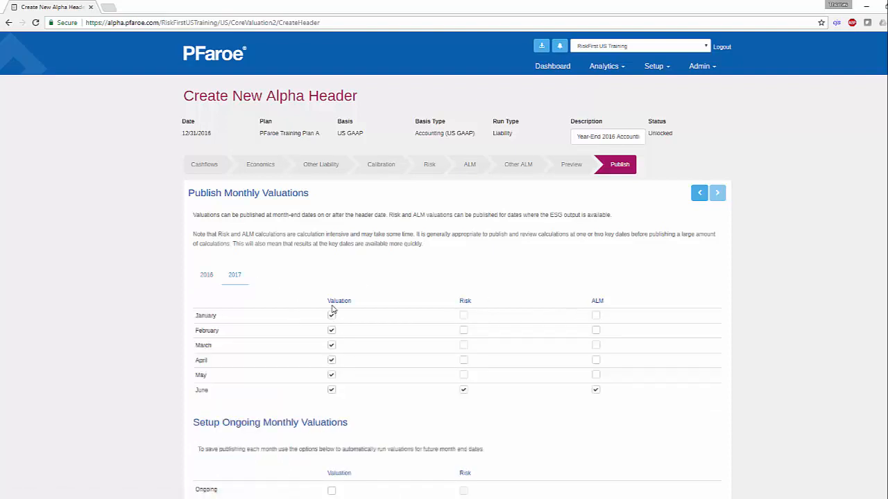
scroll(645, 393, "down", 4)
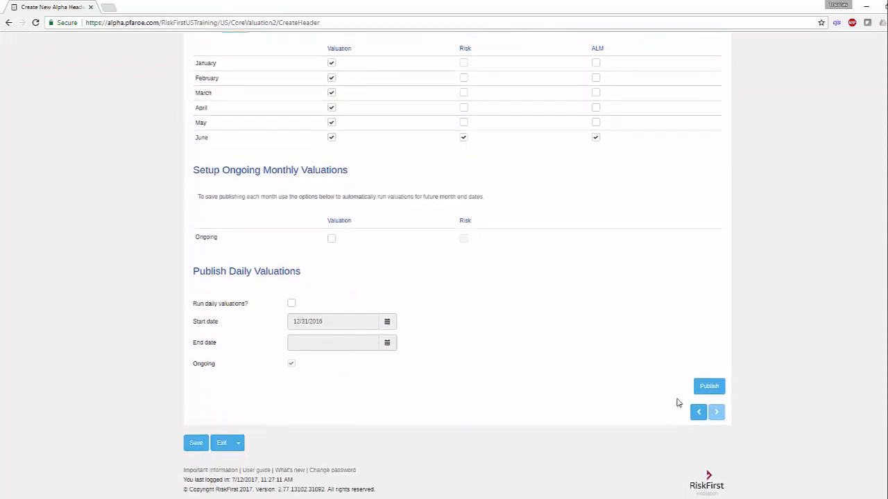
Step: Enable ongoing daily valuations from 12/31/2016 and ongoing monthly Valuation and Risk runs
left_click(292, 303)
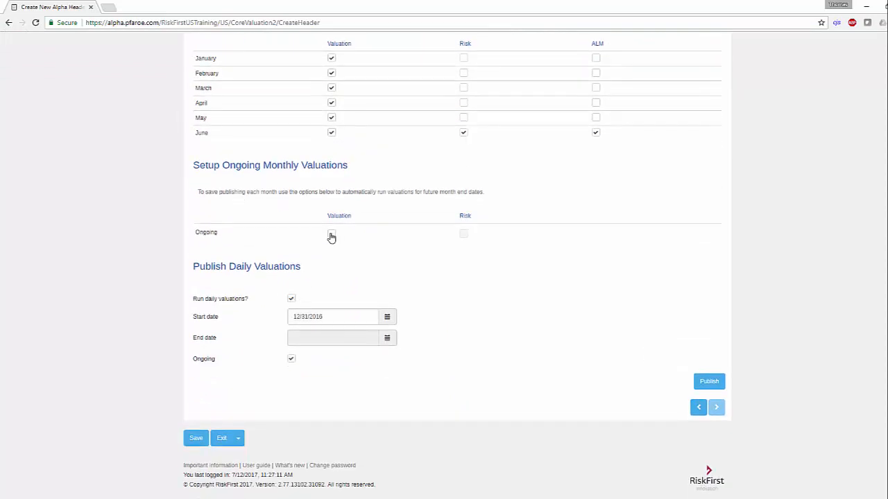
left_click(331, 235)
left_click(463, 234)
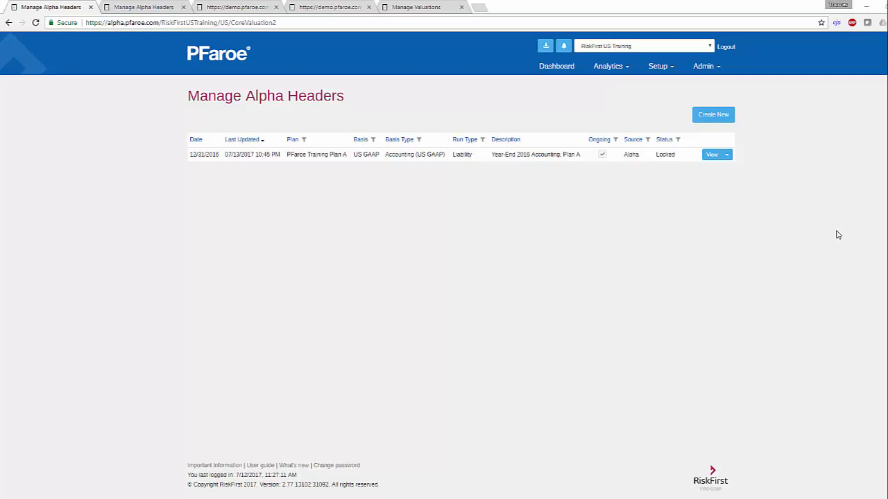
Step: View the finished processes on the Tracking page, and return to the list of alpha headers
left_click(659, 67)
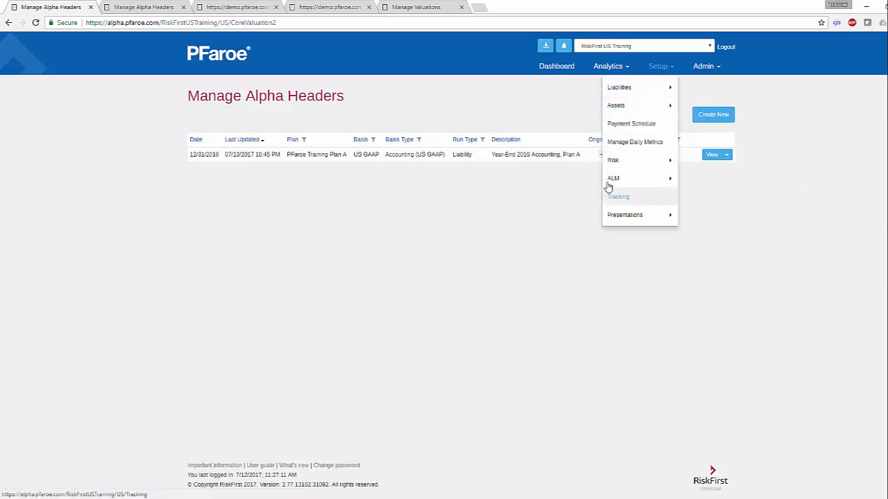
left_click(257, 7)
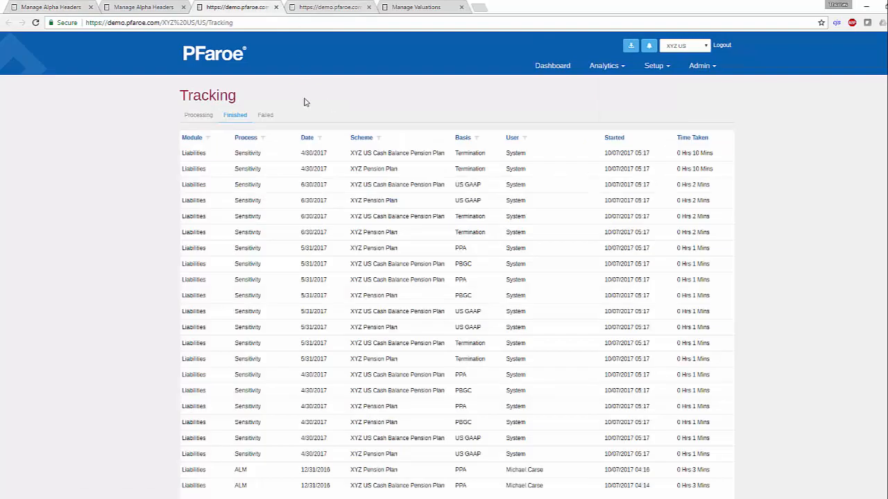
left_click(64, 7)
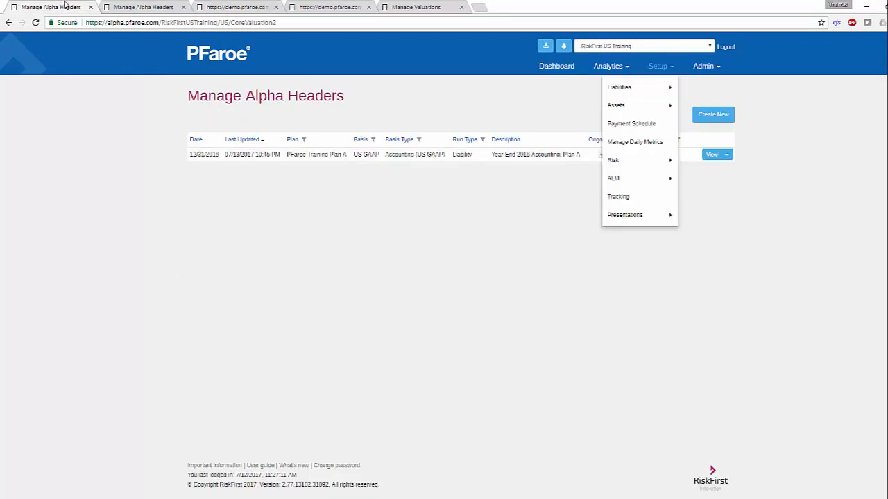
left_click(371, 260)
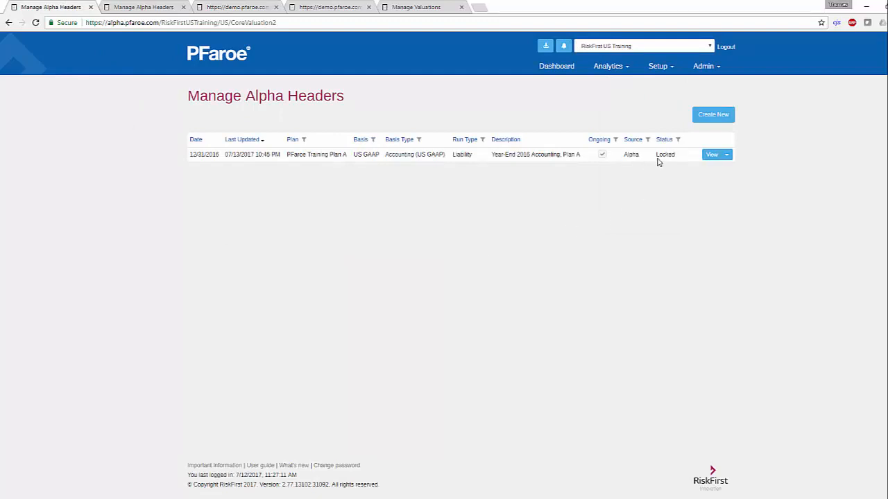
Step: Check the status of the Year-End 2016 Accounting, Plan A header and the additional actions available for it
left_click_drag(656, 156, 672, 155)
left_click(728, 157)
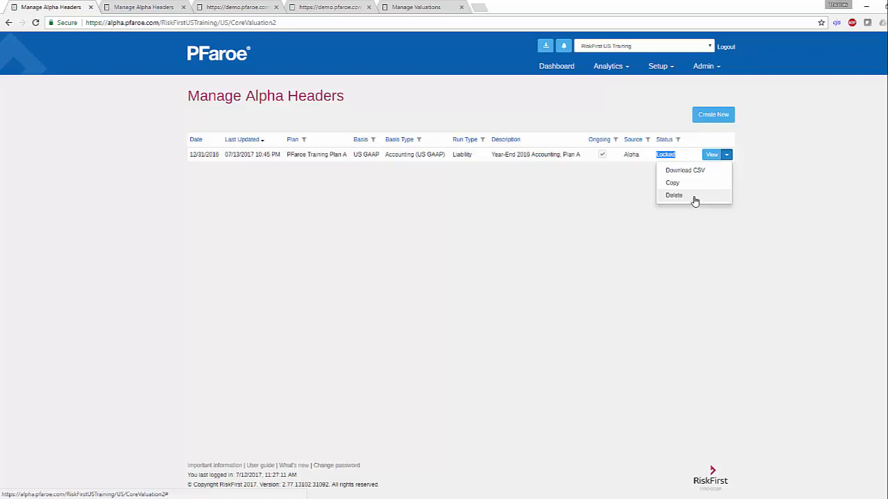
left_click(555, 244)
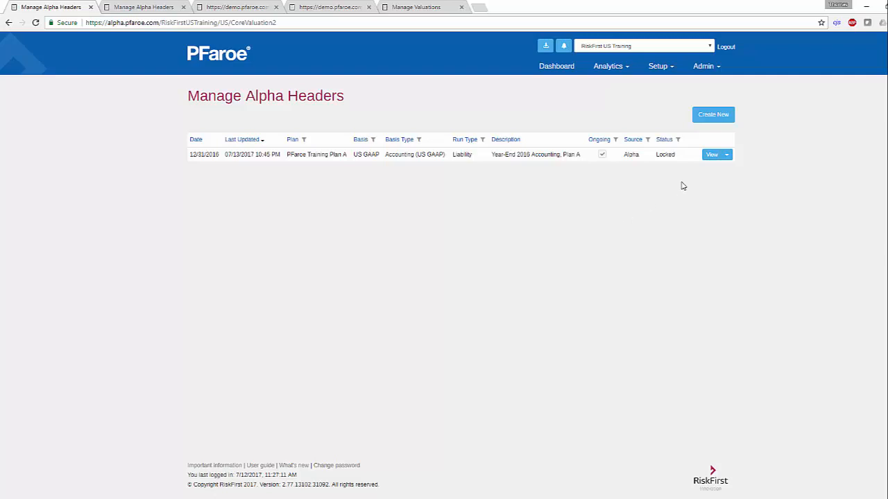
Step: Start a new alpha header for PFaroe Training Plan A with a new basis named Funding of type Funding (Not At Risk)
left_click(707, 118)
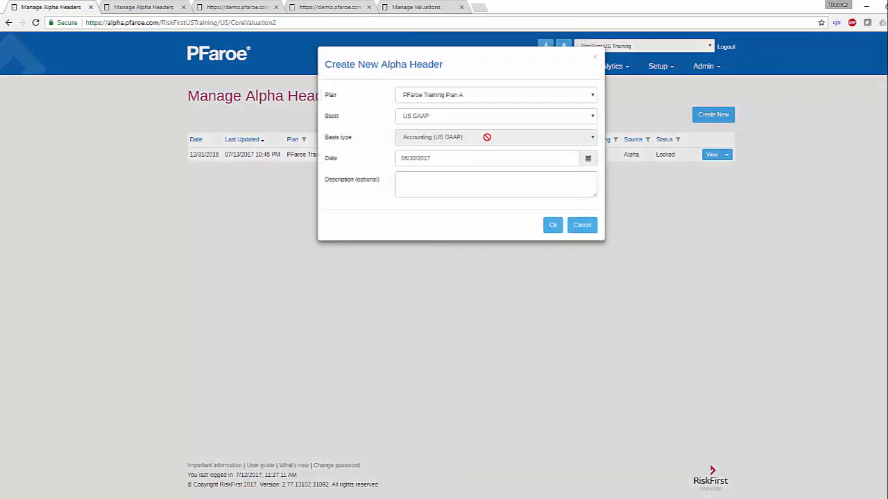
left_click(428, 118)
left_click(425, 146)
left_click(422, 139)
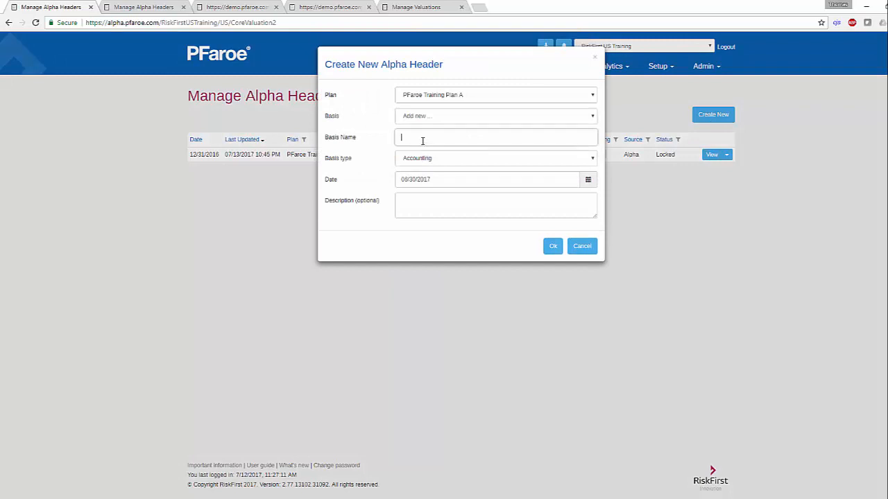
type("Funding")
left_click(422, 159)
left_click(430, 220)
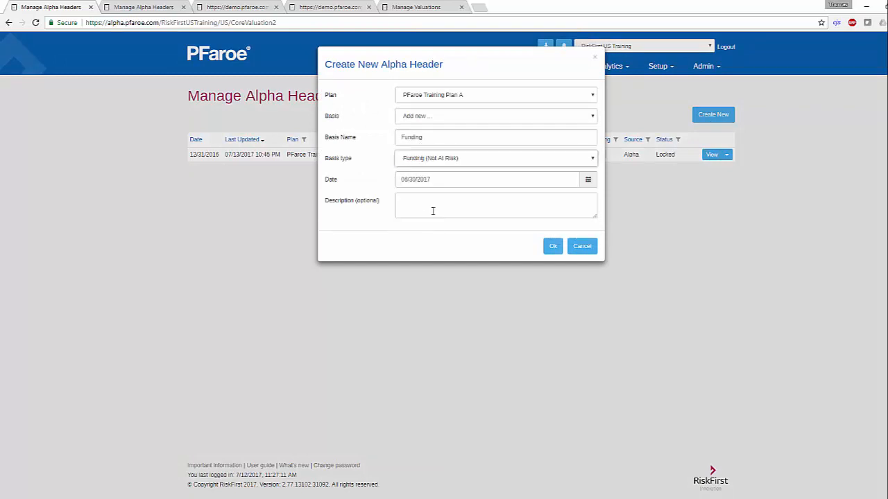
Step: Date the new funding header 12/31/2016 and describe it as "2017 Funding Estimate"
left_click(476, 178)
left_click(439, 198)
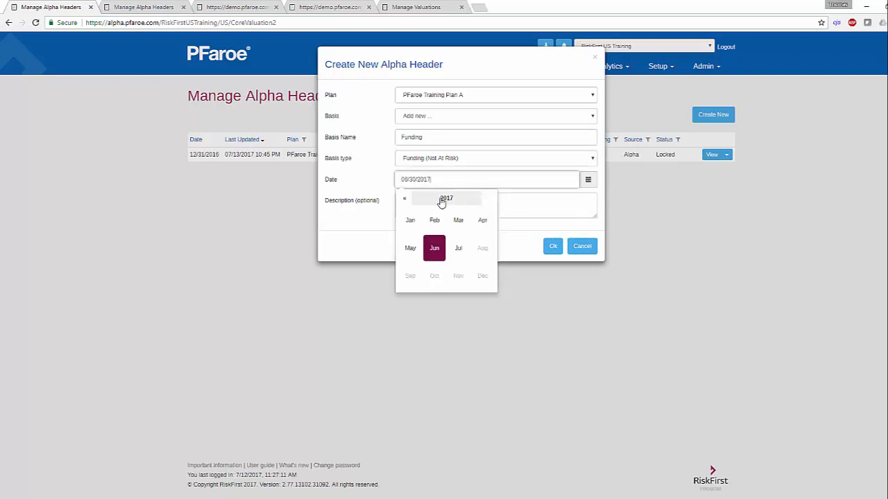
left_click(444, 199)
left_click(484, 276)
left_click(484, 276)
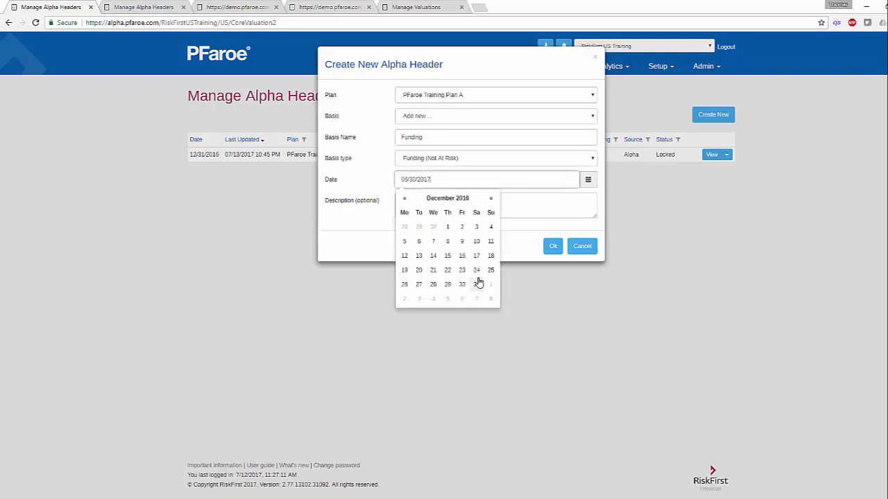
left_click(475, 283)
left_click(511, 206)
type("2017 Funding Estimate")
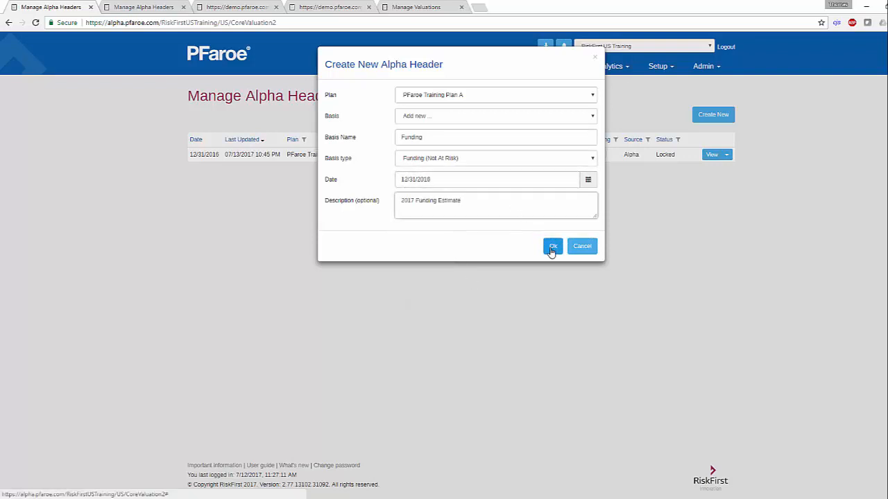
Step: Create the 2017 Funding Estimate header and load the existing cashflow set YE 2016 Accounting Cashflows - Plan A into it
left_click(551, 248)
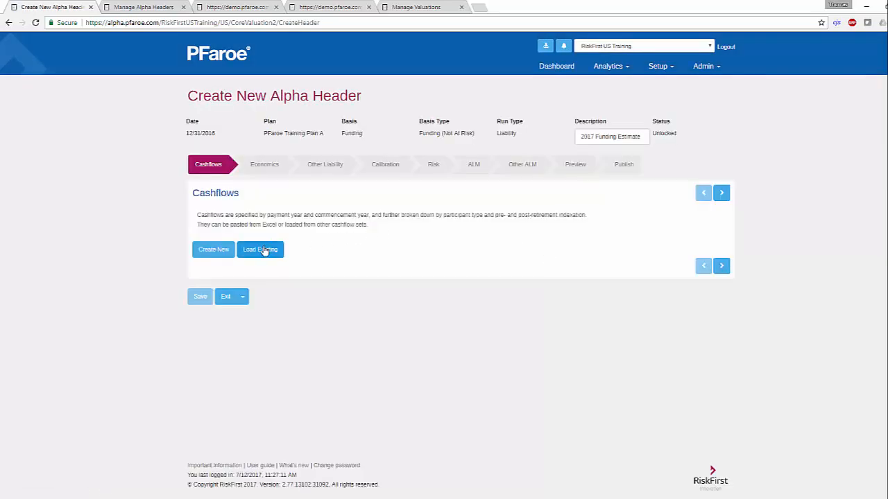
left_click(263, 251)
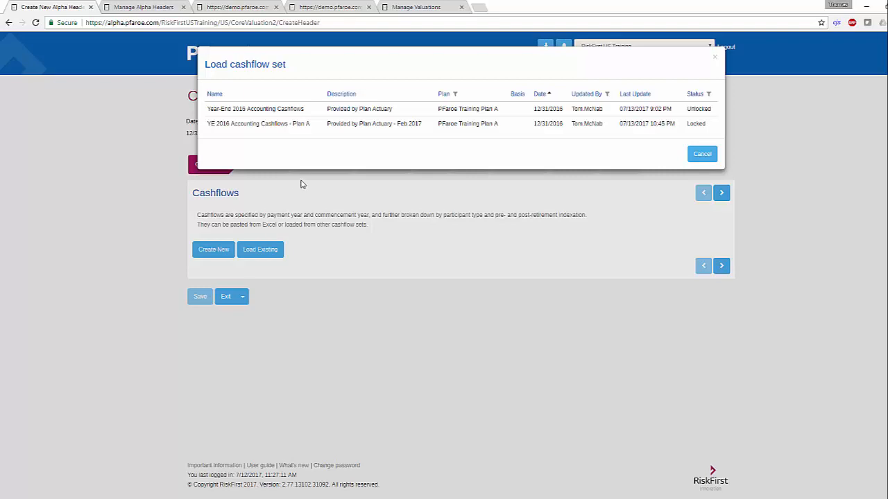
left_click(338, 125)
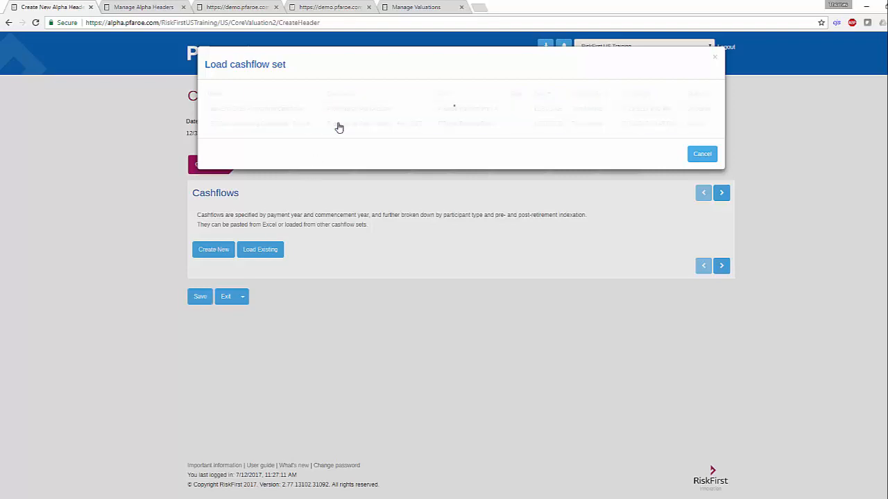
scroll(361, 347, "down", 1)
scroll(361, 347, "down", 2)
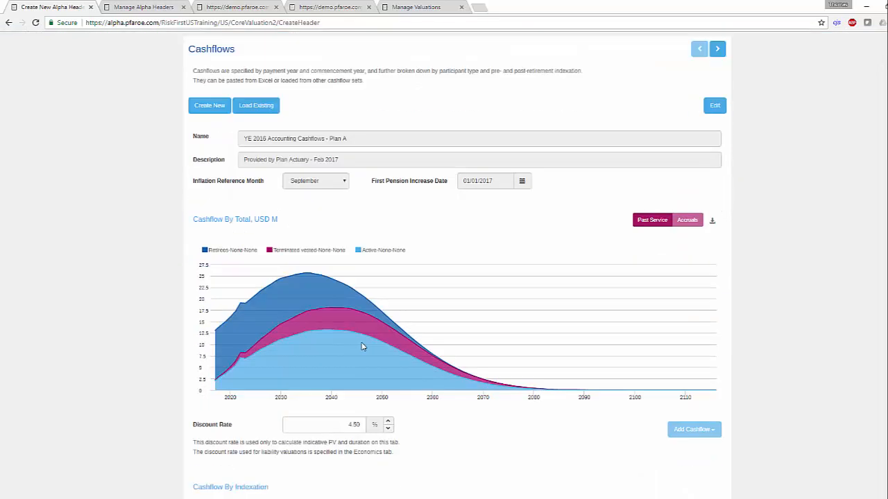
scroll(361, 347, "up", 1)
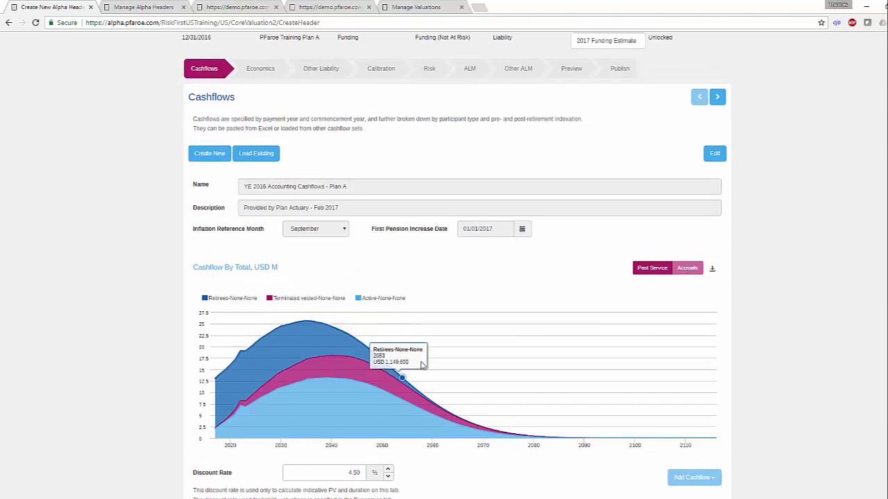
scroll(410, 357, "up", 2)
Step: Examine the Setup options for XYZ US and the daily valuation configuration for the PBGC basis of XYZ Pension Plan
left_click(655, 69)
mouse_move(659, 90)
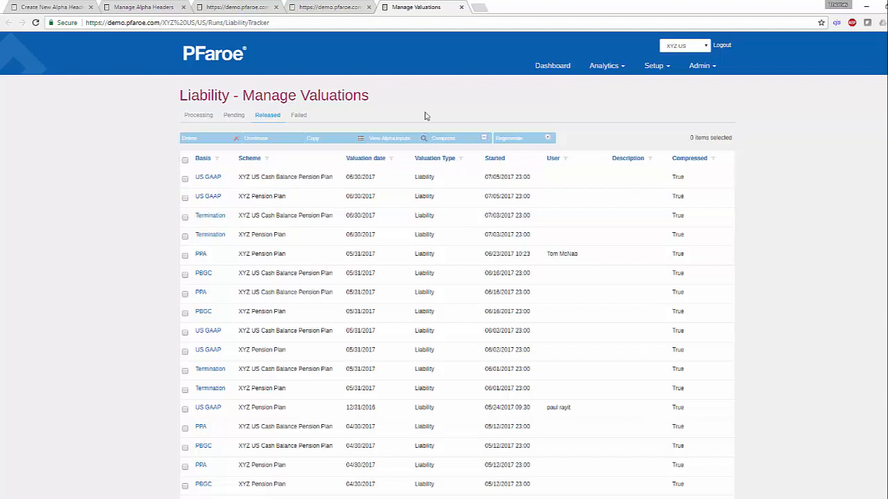
left_click(651, 67)
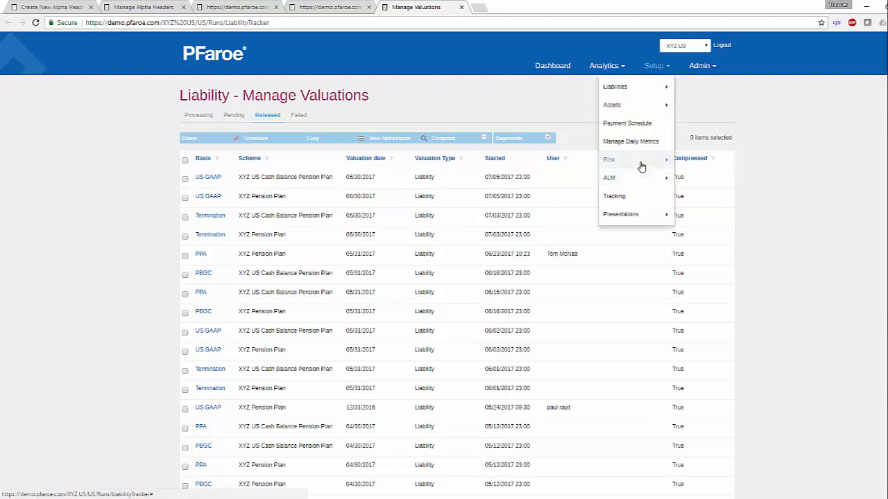
mouse_move(640, 179)
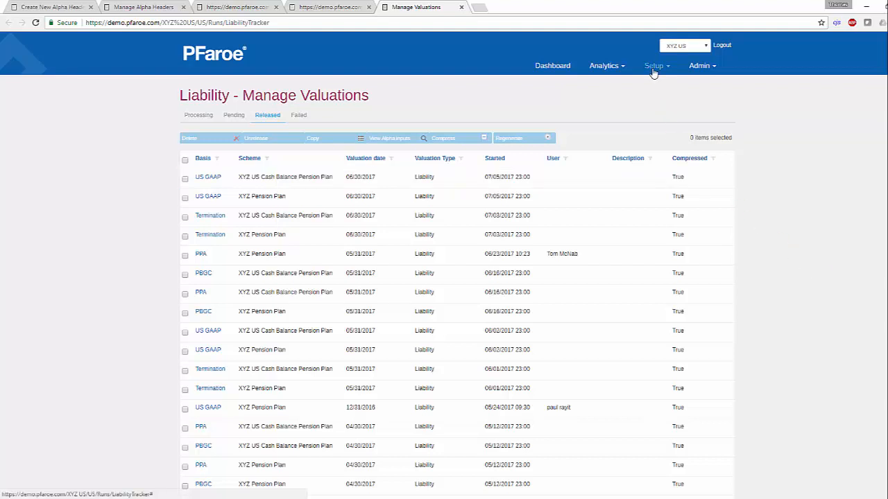
mouse_move(654, 75)
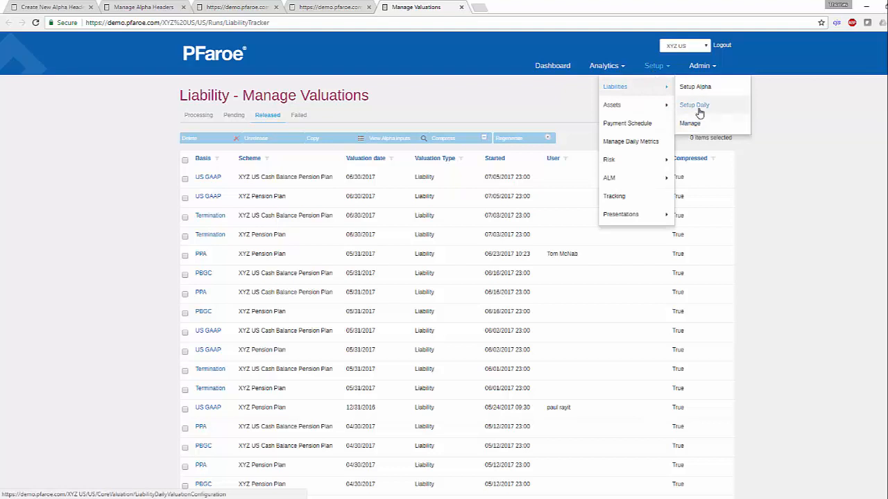
left_click(699, 111)
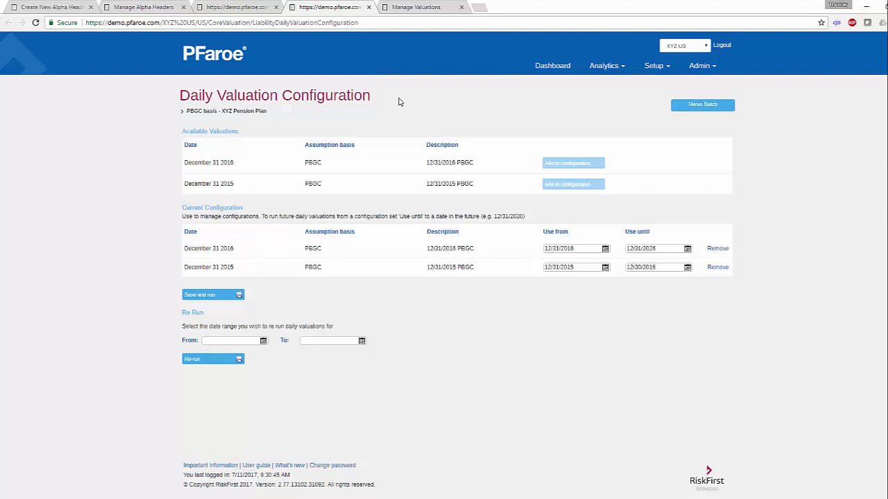
left_click(653, 68)
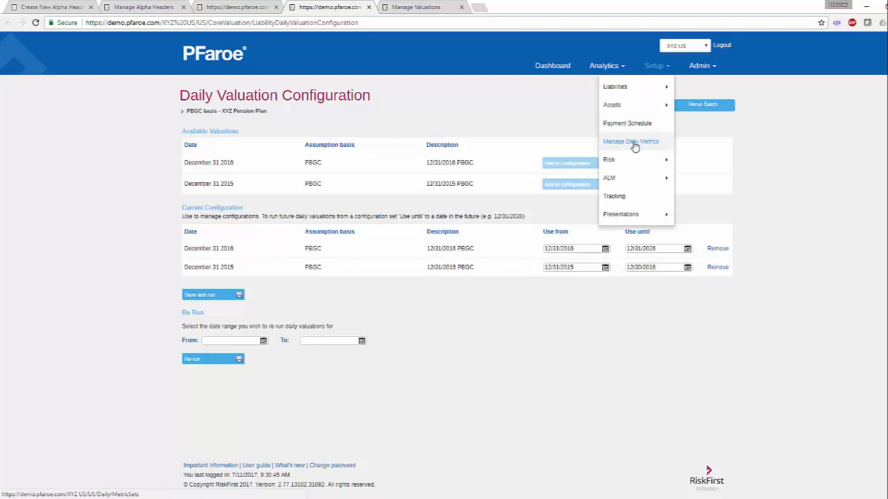
left_click(466, 115)
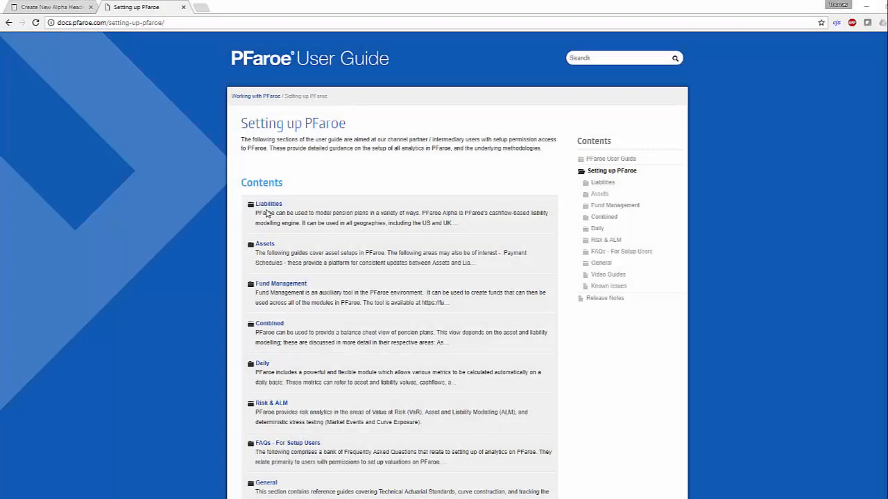
Step: Open the Combined section of the PFaroe User Guide's setup documentation
left_click(270, 324)
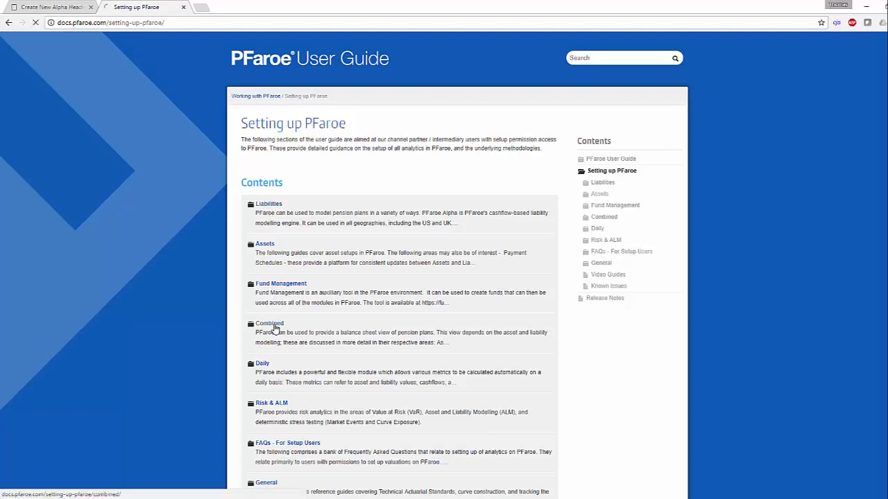